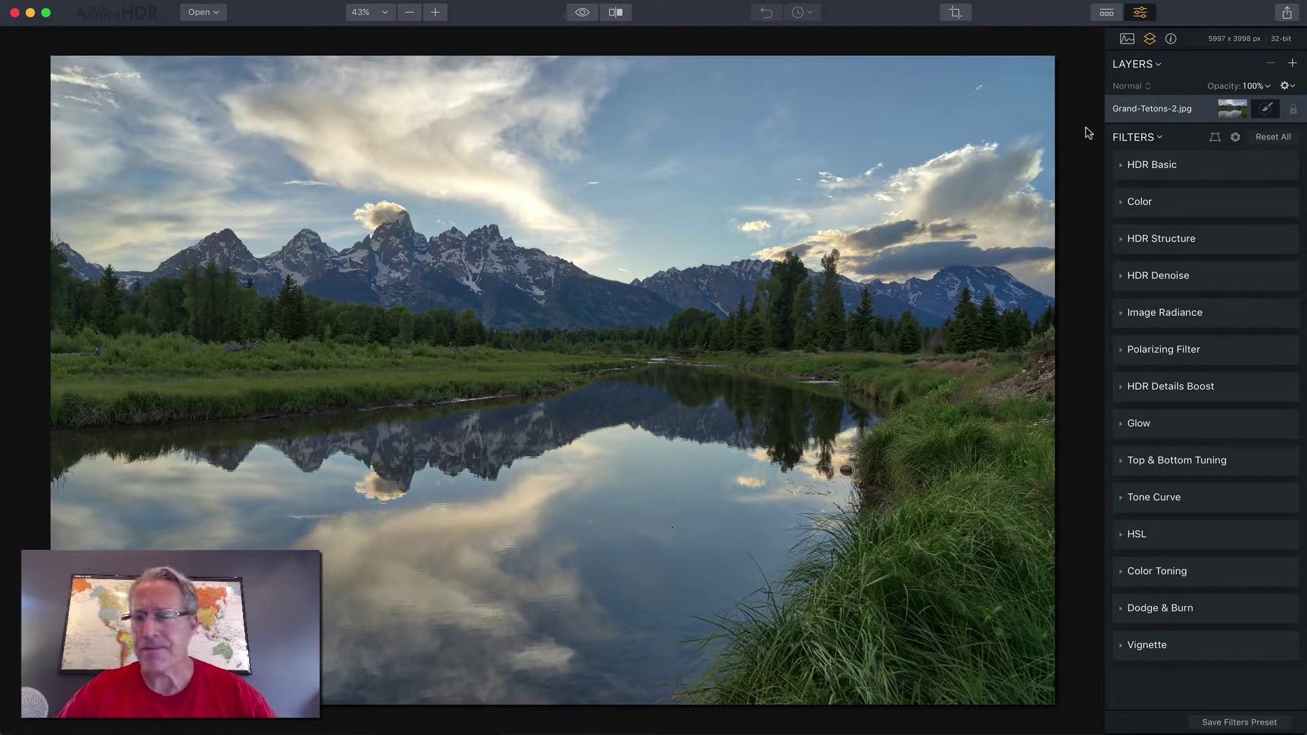
Set Color Saturation to -100 to turn the Grand Tetons photo black and white.
{"action": "left_click", "coordinate": [1211, 165]}
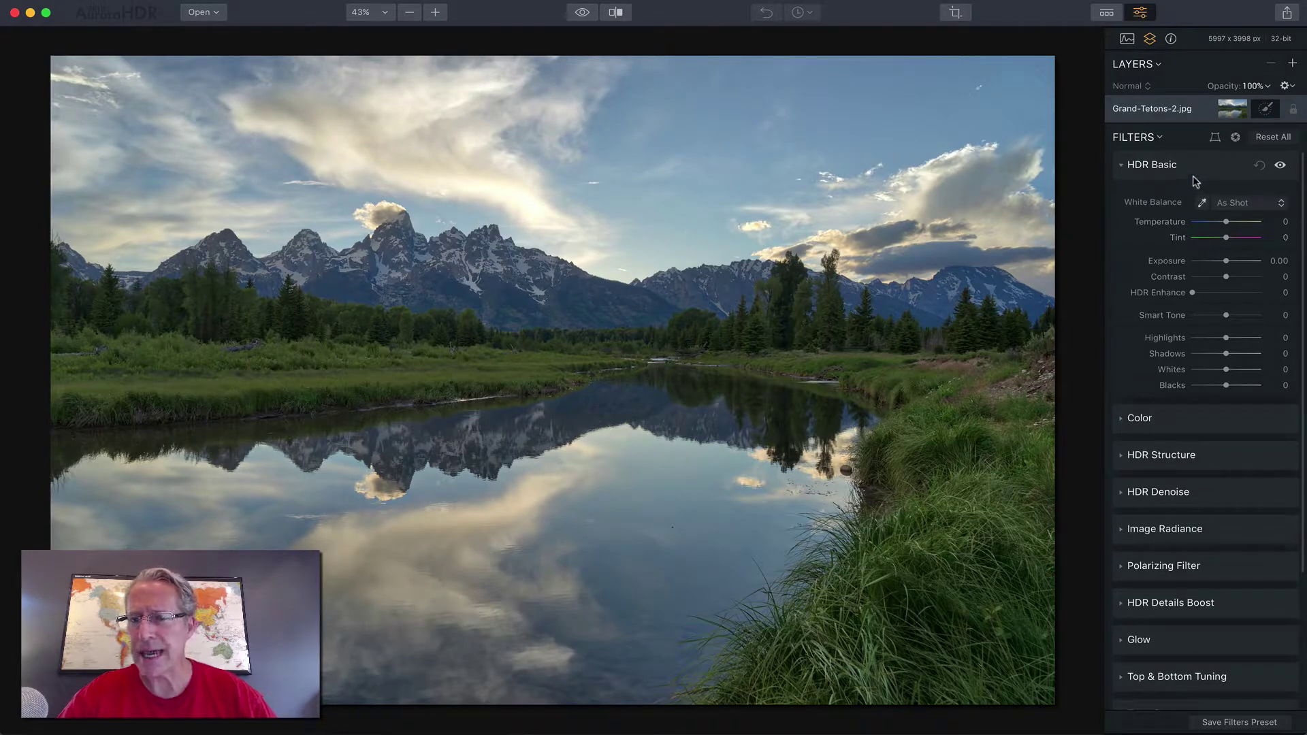
{"action": "left_click", "coordinate": [1194, 174]}
{"action": "left_click", "coordinate": [1193, 209]}
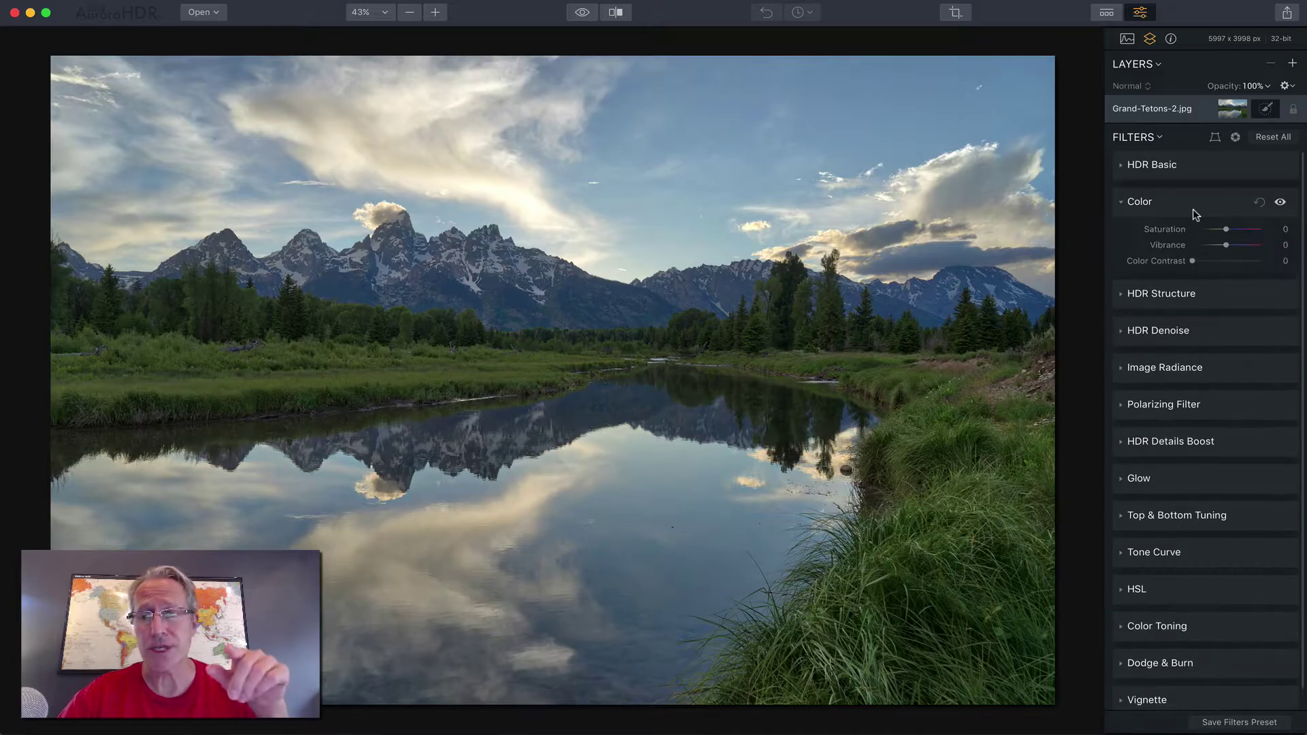
{"action": "left_click_drag", "start_coordinate": [1224, 228], "coordinate": [1127, 236]}
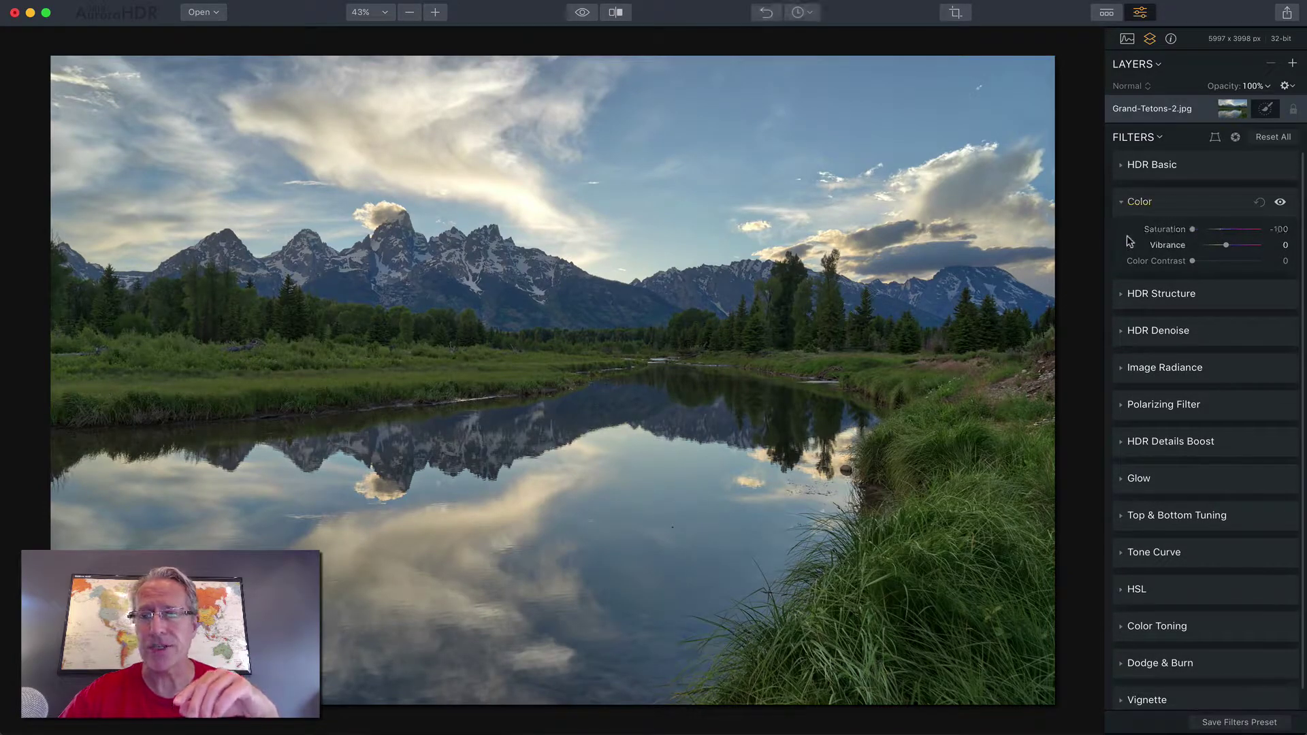
{"action": "left_click", "coordinate": [1183, 204]}
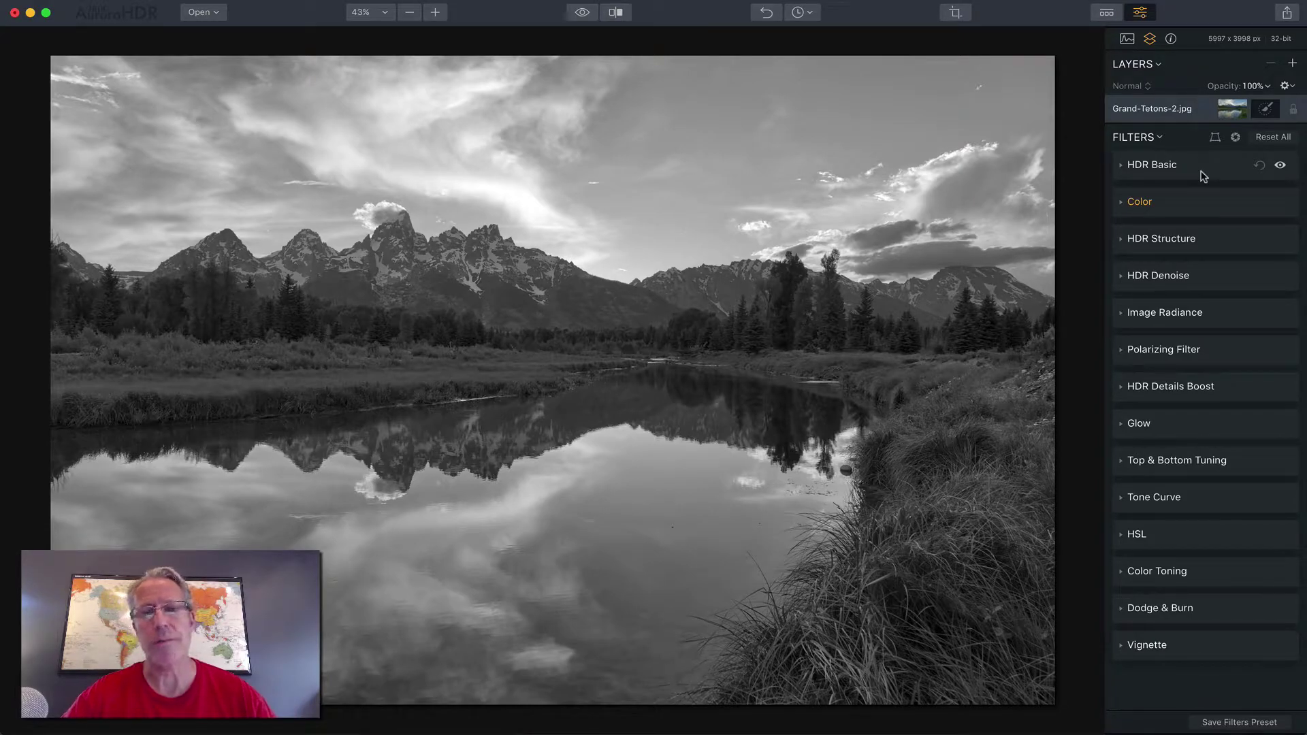
Raise HDR Basic Contrast to 59 and set HDR Structure Amount to 32.
{"action": "left_click", "coordinate": [1204, 175]}
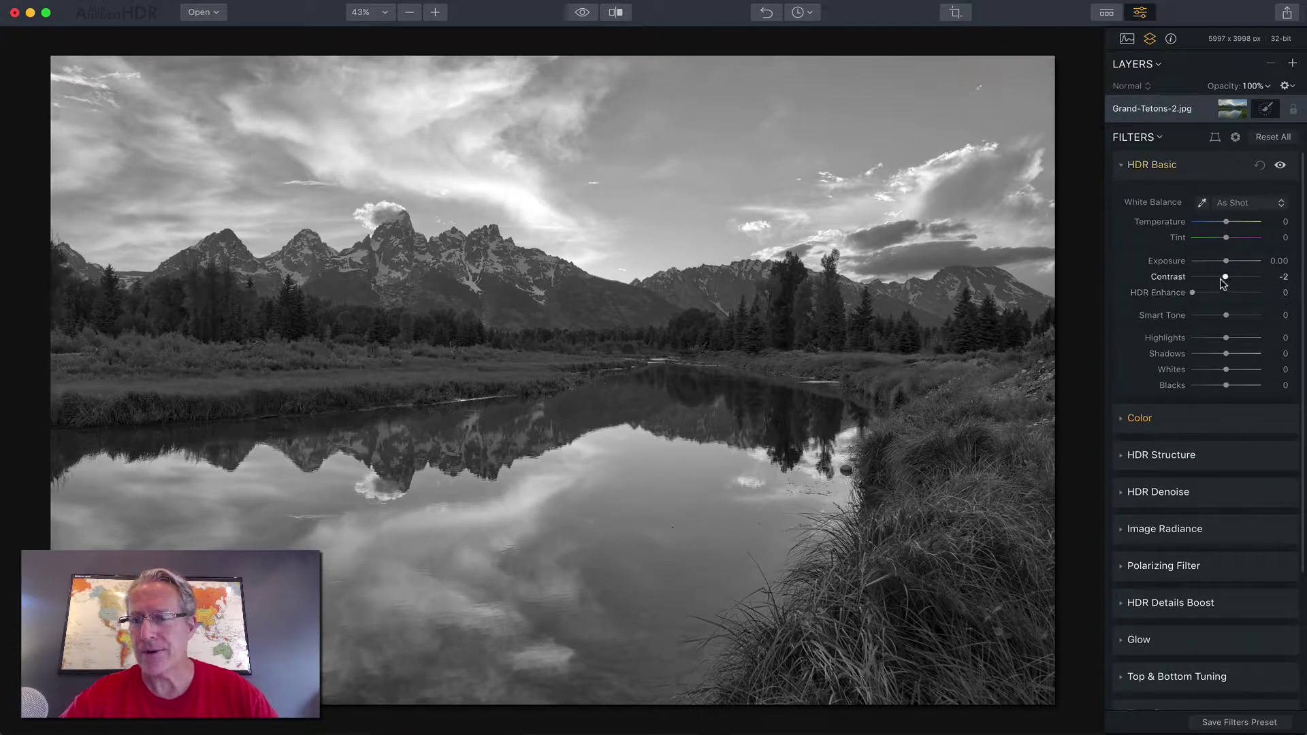
{"action": "left_click_drag", "start_coordinate": [1224, 282], "coordinate": [1207, 339]}
{"action": "left_click", "coordinate": [1203, 455]}
{"action": "scroll", "coordinate": [1223, 421], "scroll_direction": "down", "scroll_amount": 3}
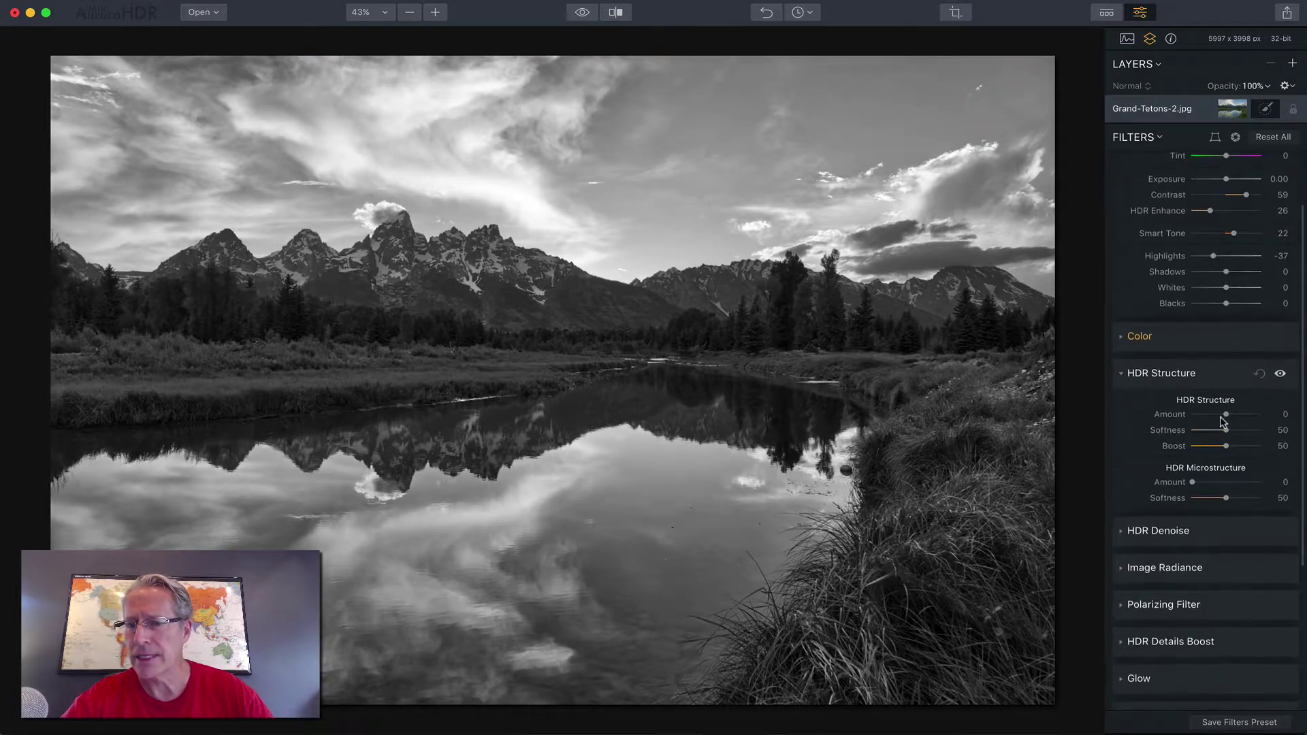
{"action": "left_click_drag", "start_coordinate": [1223, 414], "coordinate": [1235, 414]}
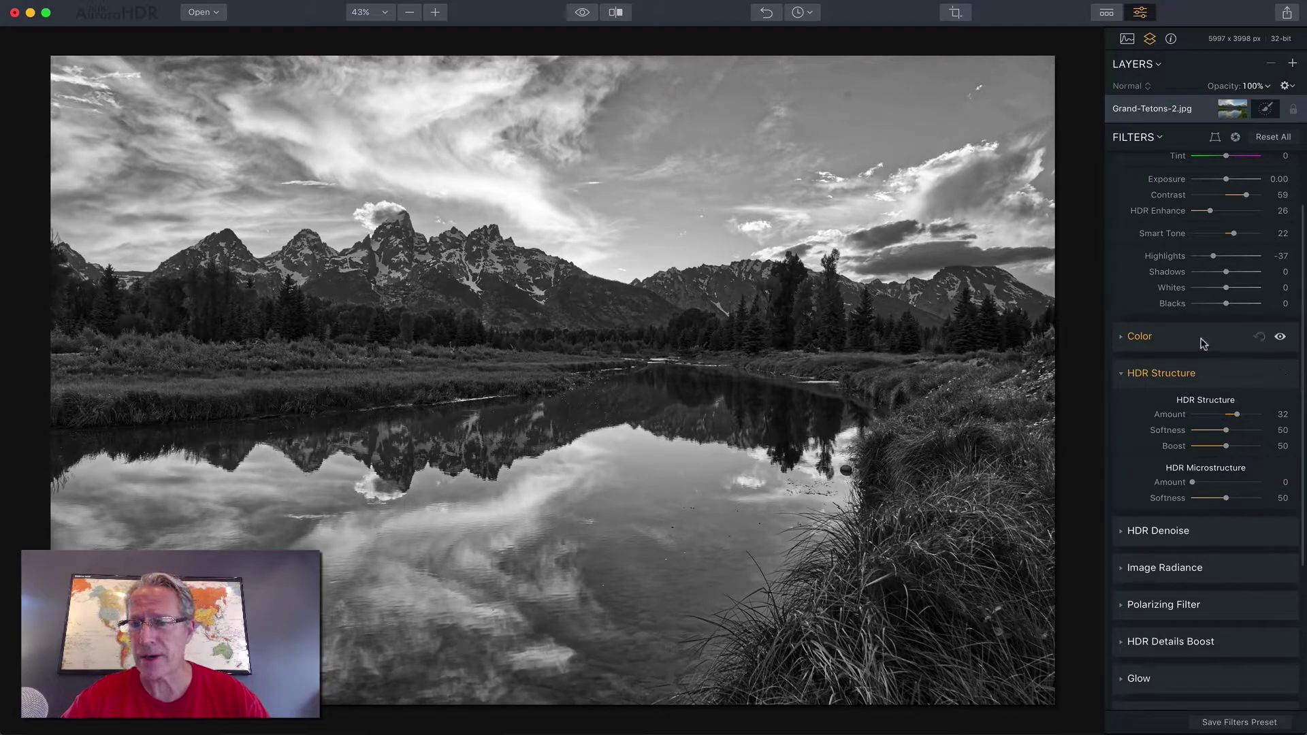
{"action": "left_click", "coordinate": [1212, 378]}
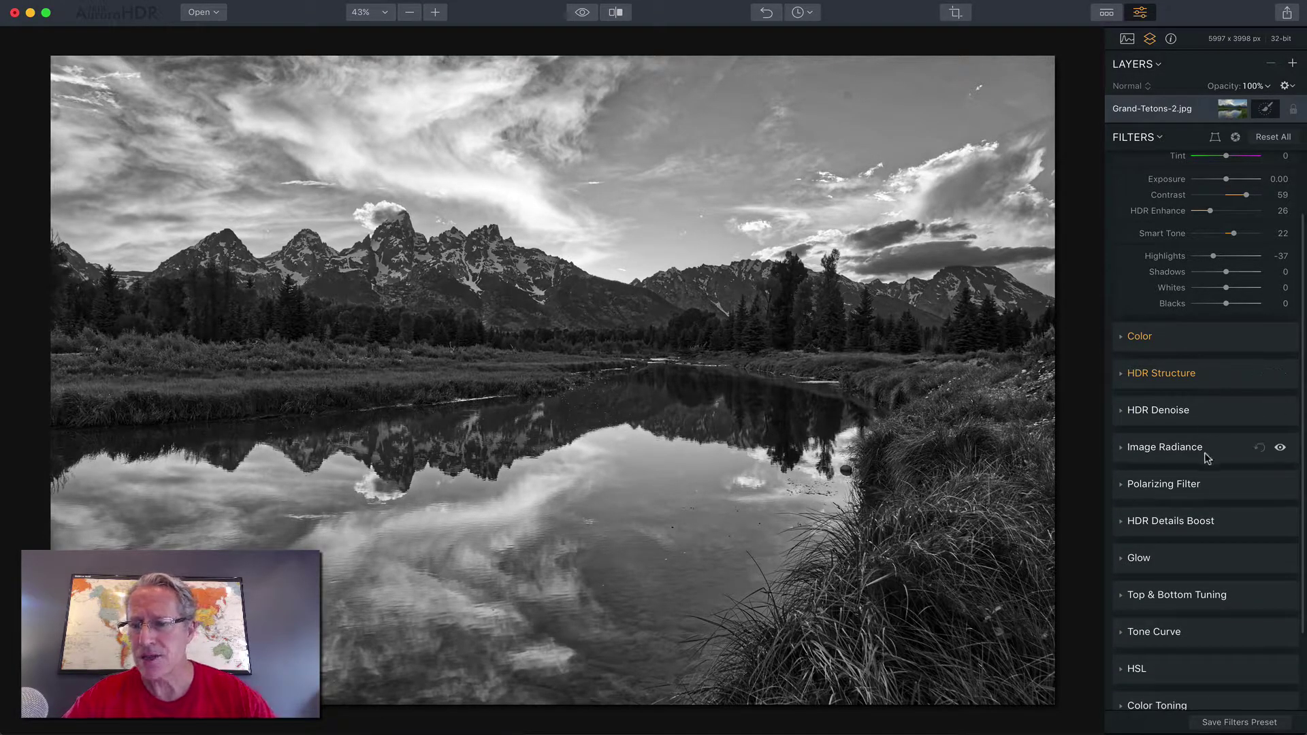
Try a Polarizing Filter effect, then reset it back to none.
{"action": "left_click", "coordinate": [1209, 484]}
{"action": "scroll", "coordinate": [1208, 484], "scroll_direction": "down", "scroll_amount": 2}
{"action": "left_click_drag", "start_coordinate": [1193, 429], "coordinate": [1221, 430]}
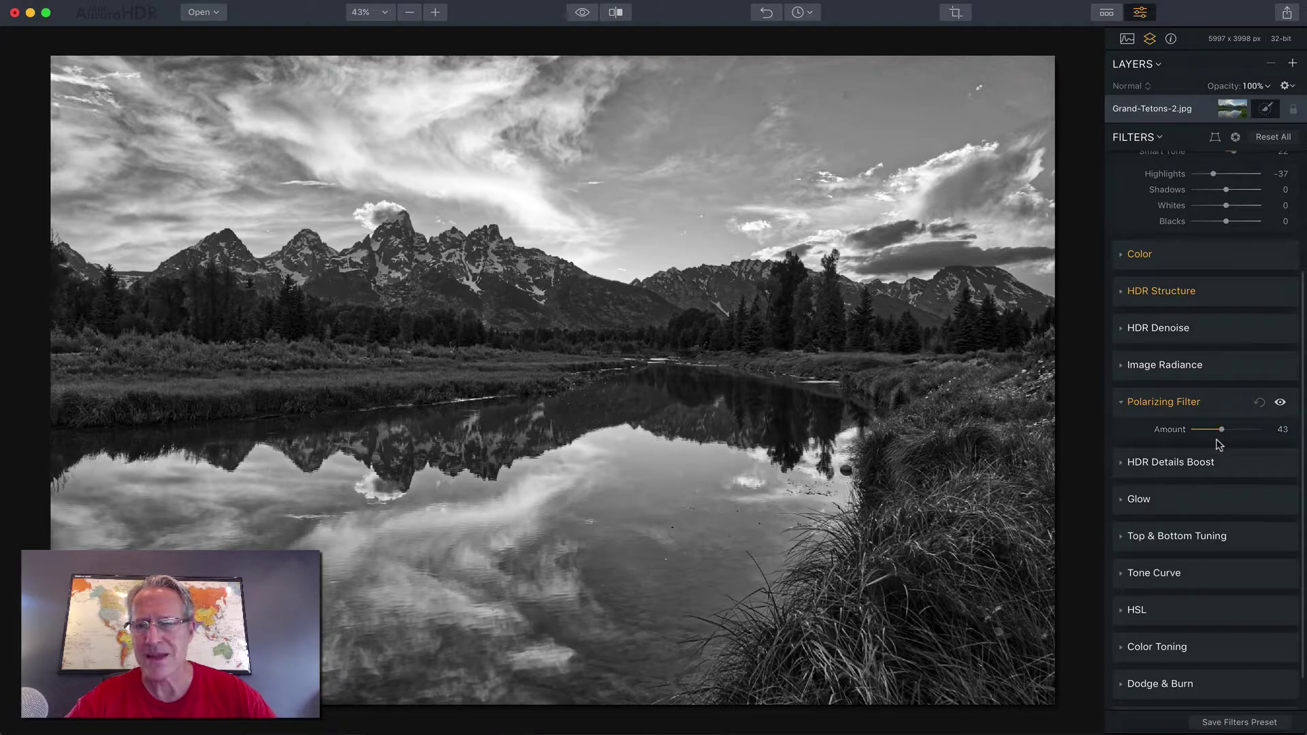
{"action": "left_click", "coordinate": [1261, 406]}
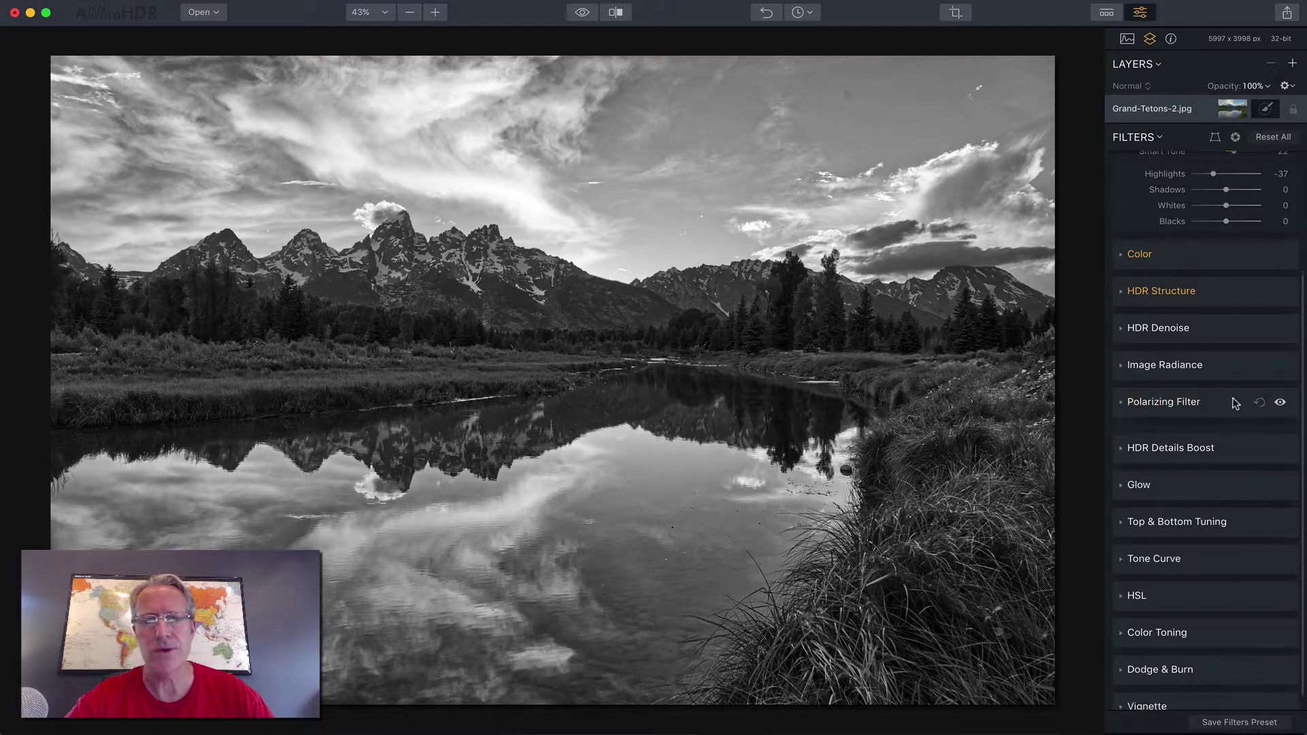
{"action": "left_click", "coordinate": [1236, 403]}
Toggle the Color filter (Saturation -100) off and on twice to compare colour with black and white.
{"action": "scroll", "coordinate": [1170, 356], "scroll_direction": "up", "scroll_amount": 5}
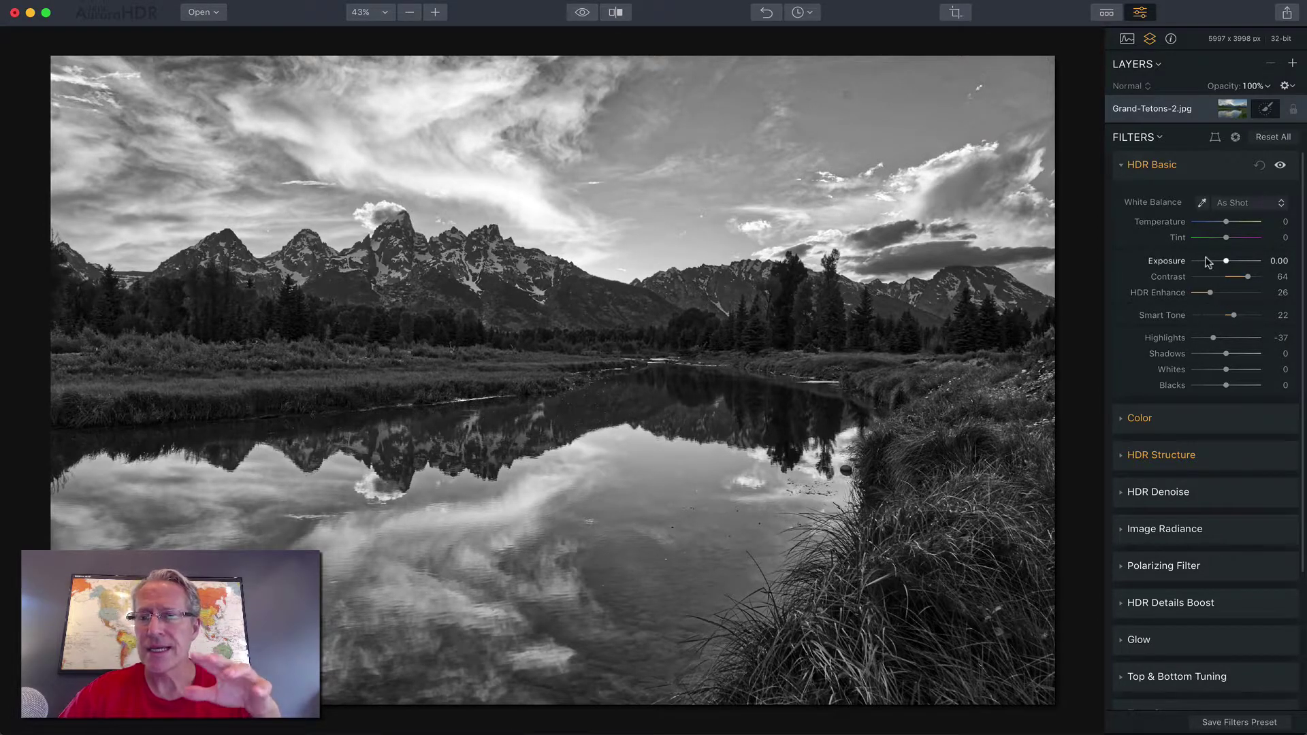
{"action": "left_click", "coordinate": [1199, 418]}
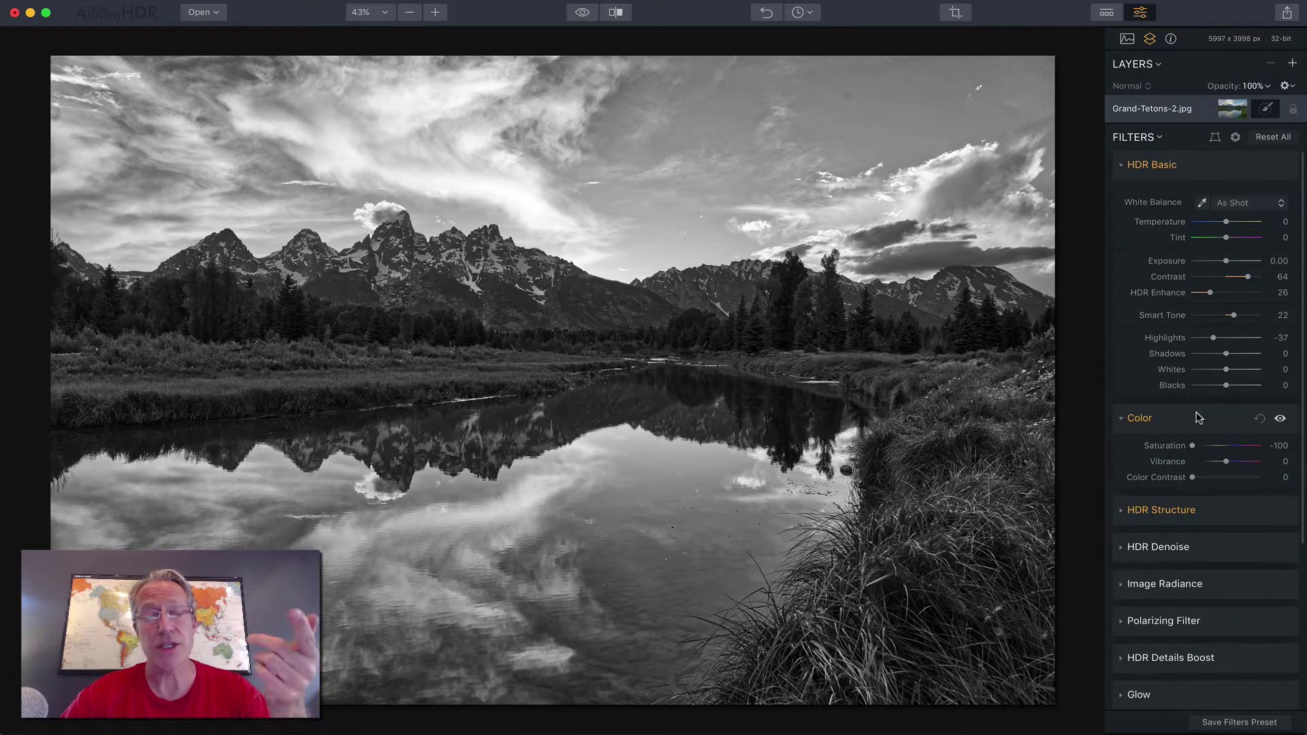
{"action": "left_click", "coordinate": [1279, 418]}
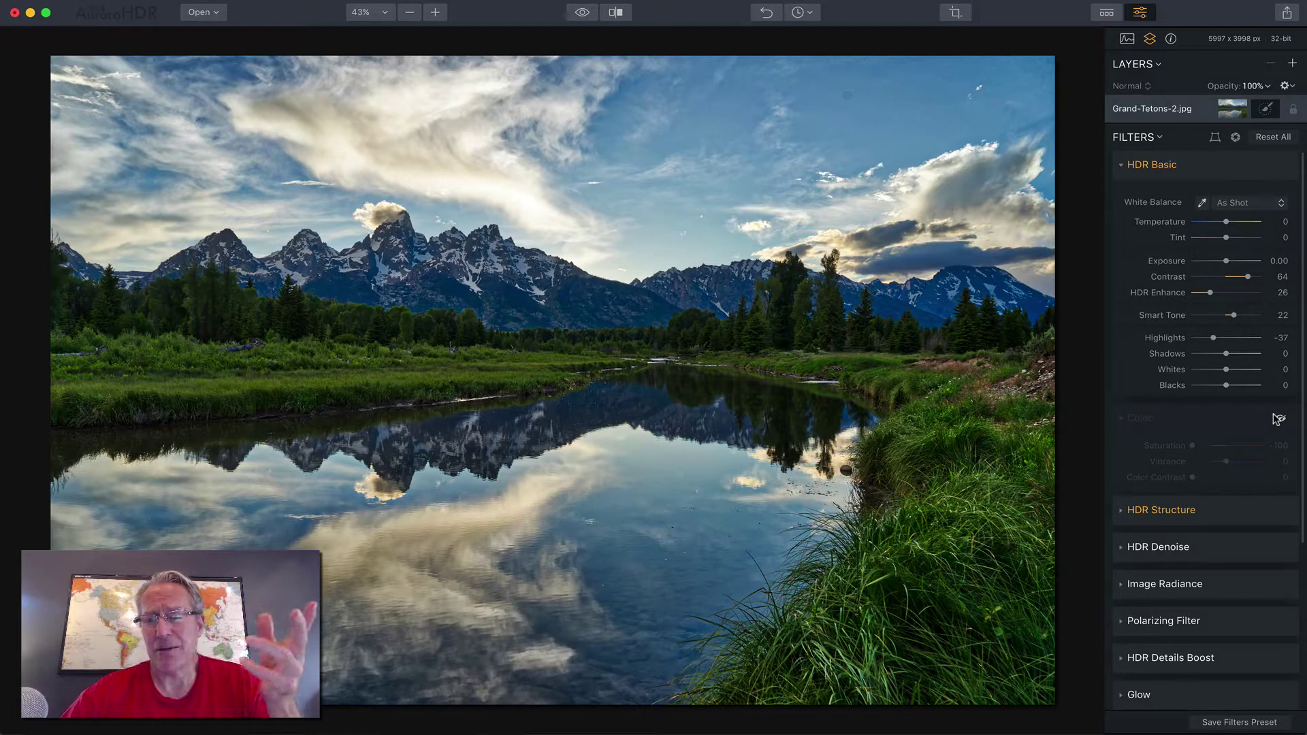
{"action": "left_click", "coordinate": [1279, 418]}
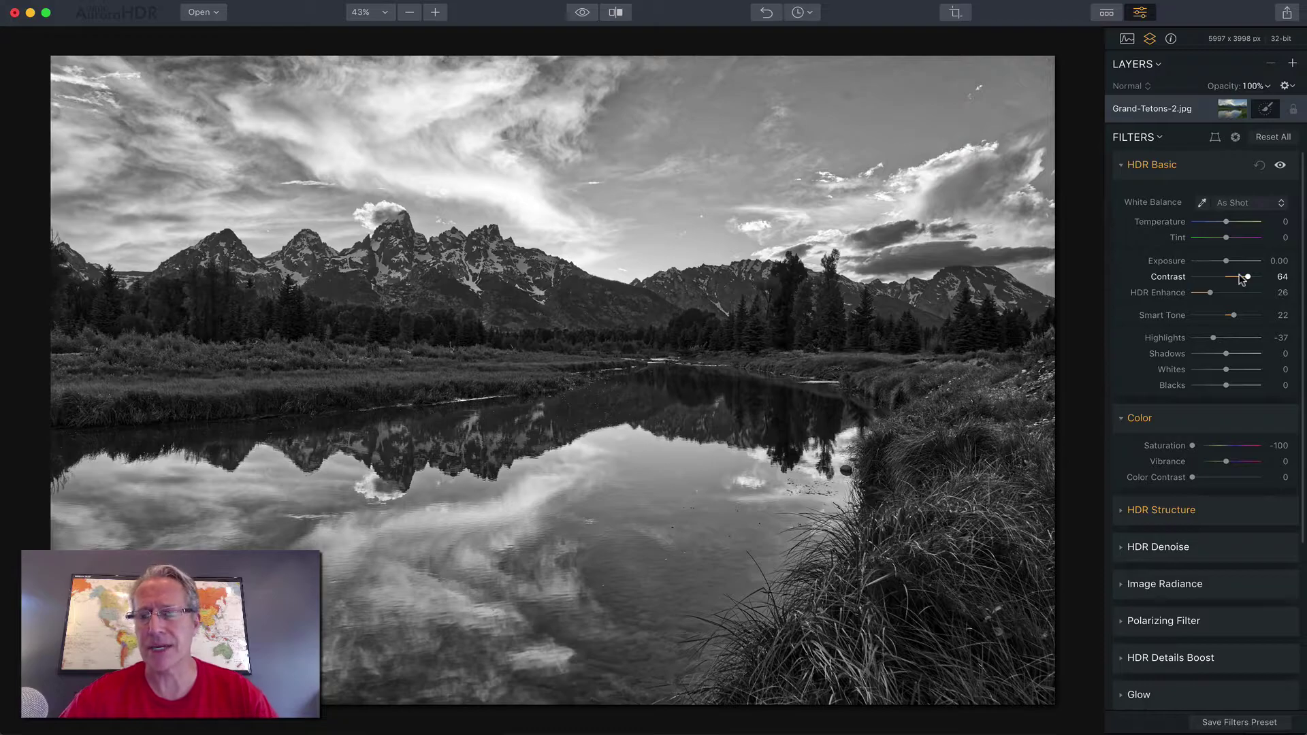
{"action": "left_click", "coordinate": [1279, 421]}
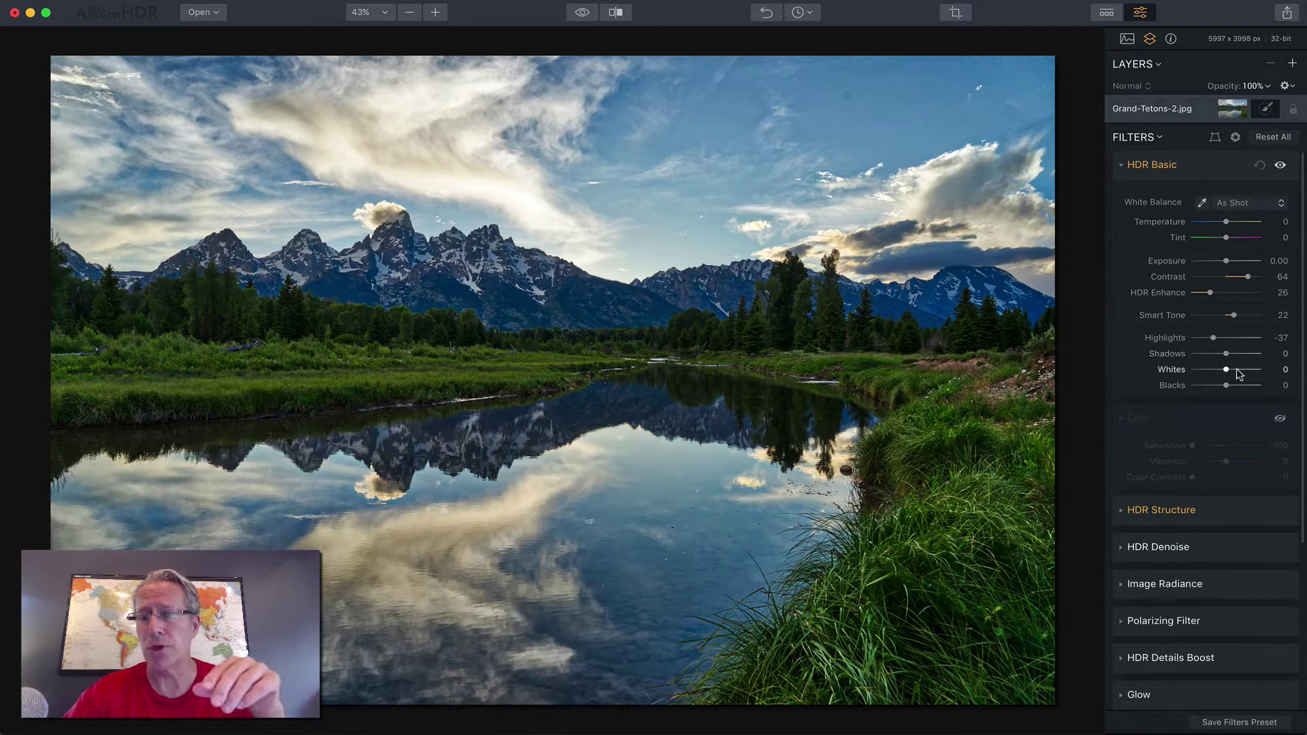
{"action": "left_click", "coordinate": [1279, 419]}
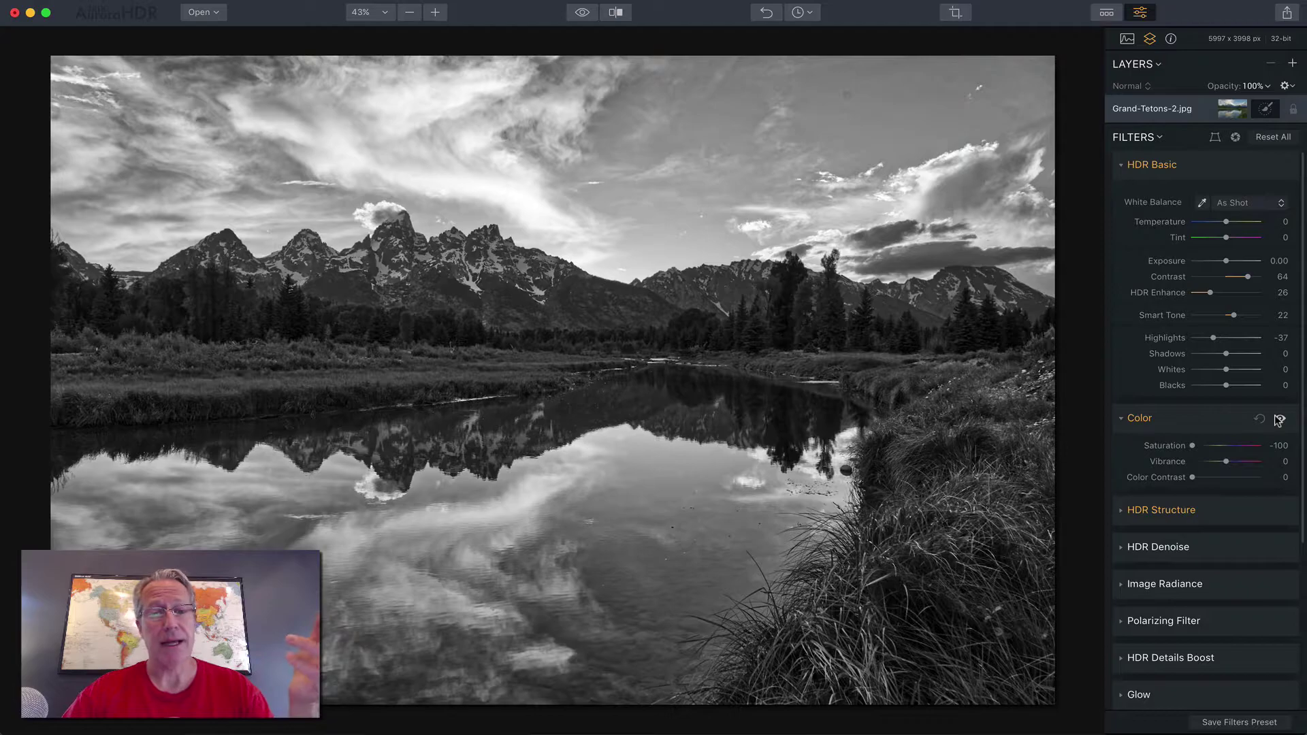
{"action": "scroll", "coordinate": [1235, 467], "scroll_direction": "down", "scroll_amount": 7}
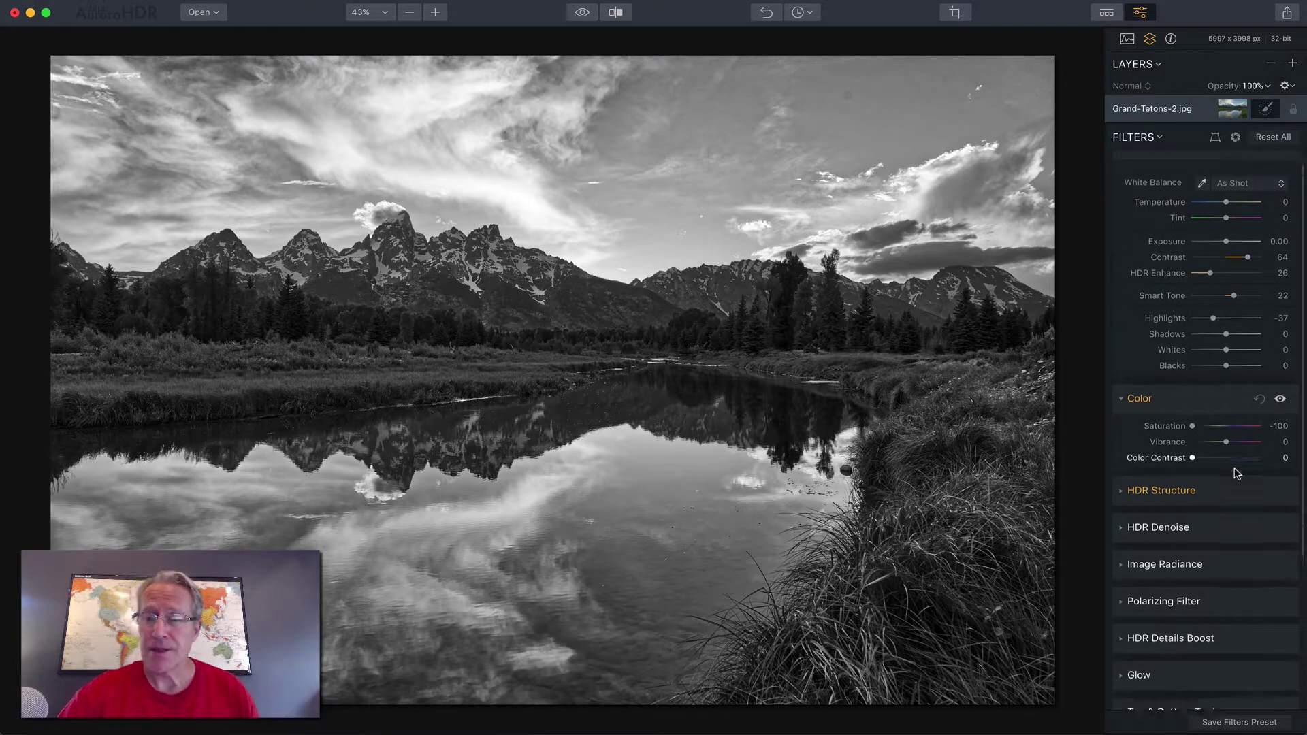
In Top & Bottom Tuning, raise Top Contrast to 60, adjust the bottom, and toggle the filter to compare.
{"action": "left_click", "coordinate": [1224, 488]}
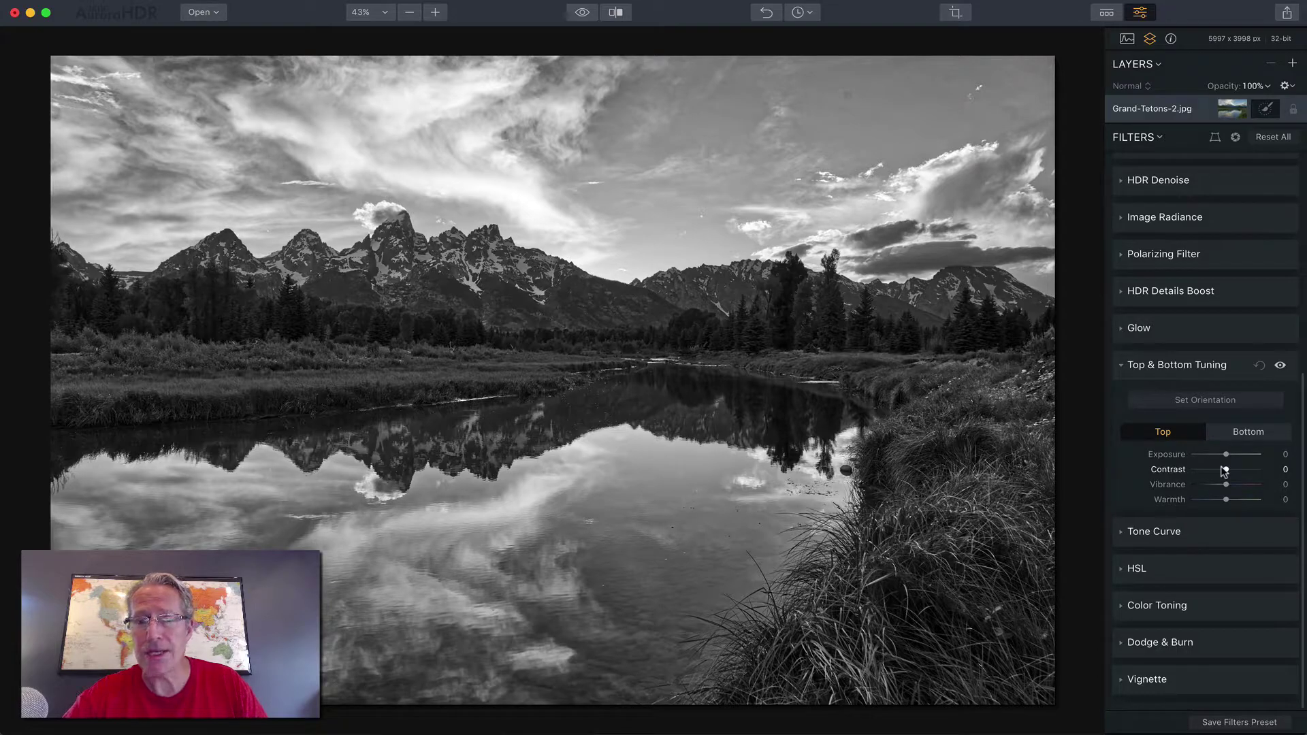
{"action": "mouse_move", "coordinate": [1225, 472]}
{"action": "left_mouse_down"}
{"action": "mouse_move", "coordinate": [1247, 470]}
{"action": "mouse_move", "coordinate": [1233, 469]}
{"action": "mouse_move", "coordinate": [1244, 470]}
{"action": "mouse_move", "coordinate": [1237, 456]}
{"action": "left_mouse_up"}
{"action": "left_click", "coordinate": [1244, 436]}
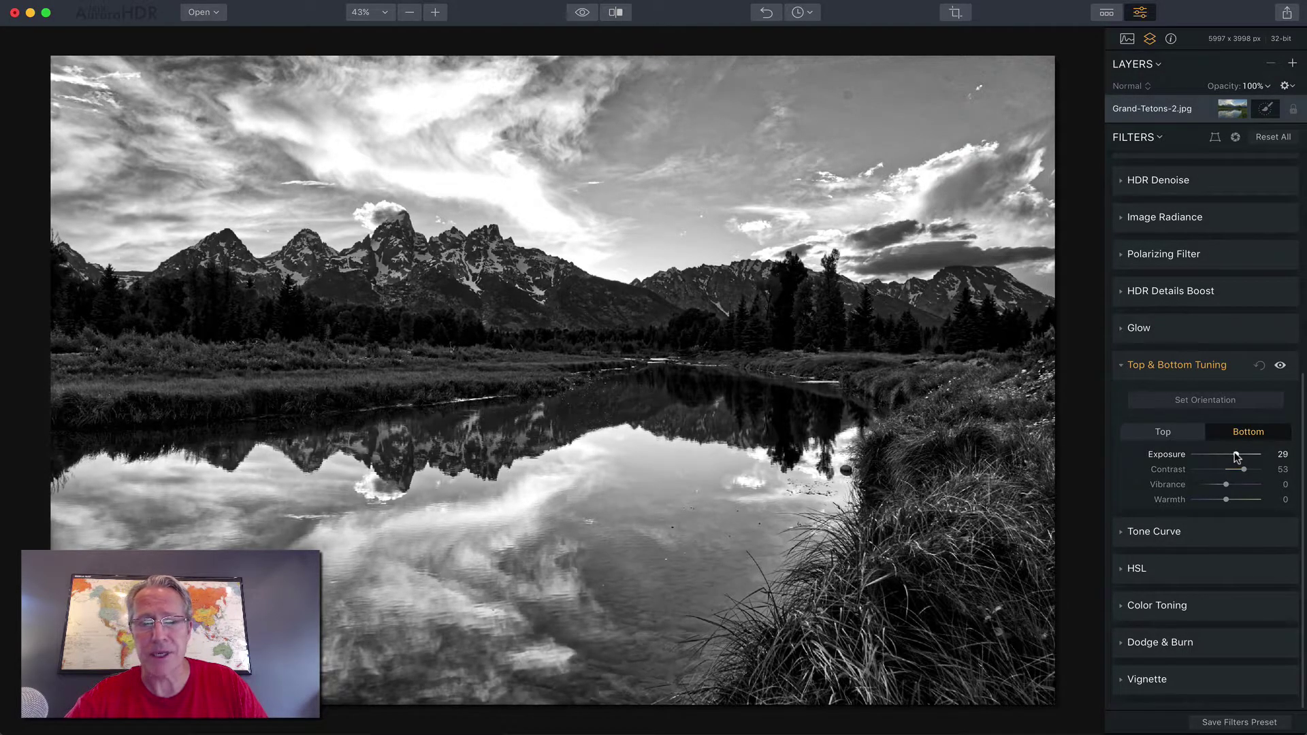
{"action": "left_click", "coordinate": [1280, 365]}
{"action": "left_click", "coordinate": [1281, 369]}
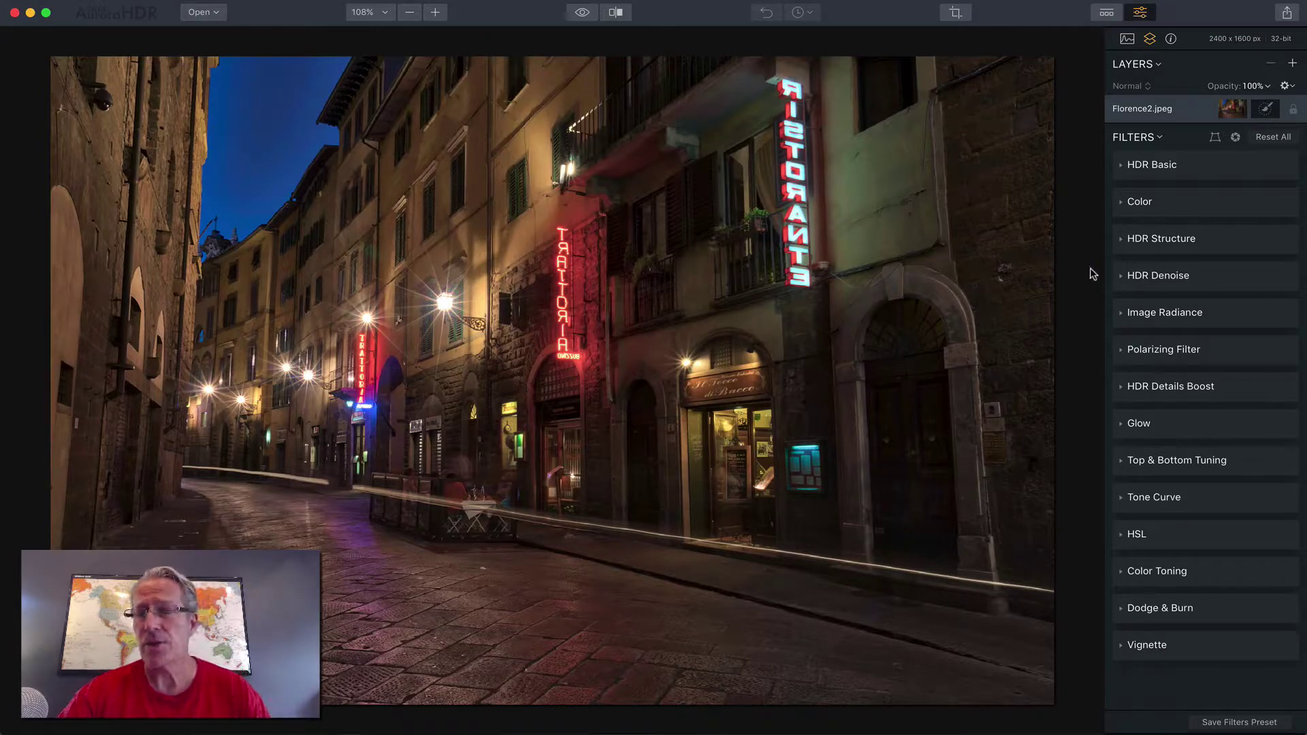
Try fully desaturating the Florence photo in Color, then reset it to original colours.
{"action": "left_click", "coordinate": [1207, 214]}
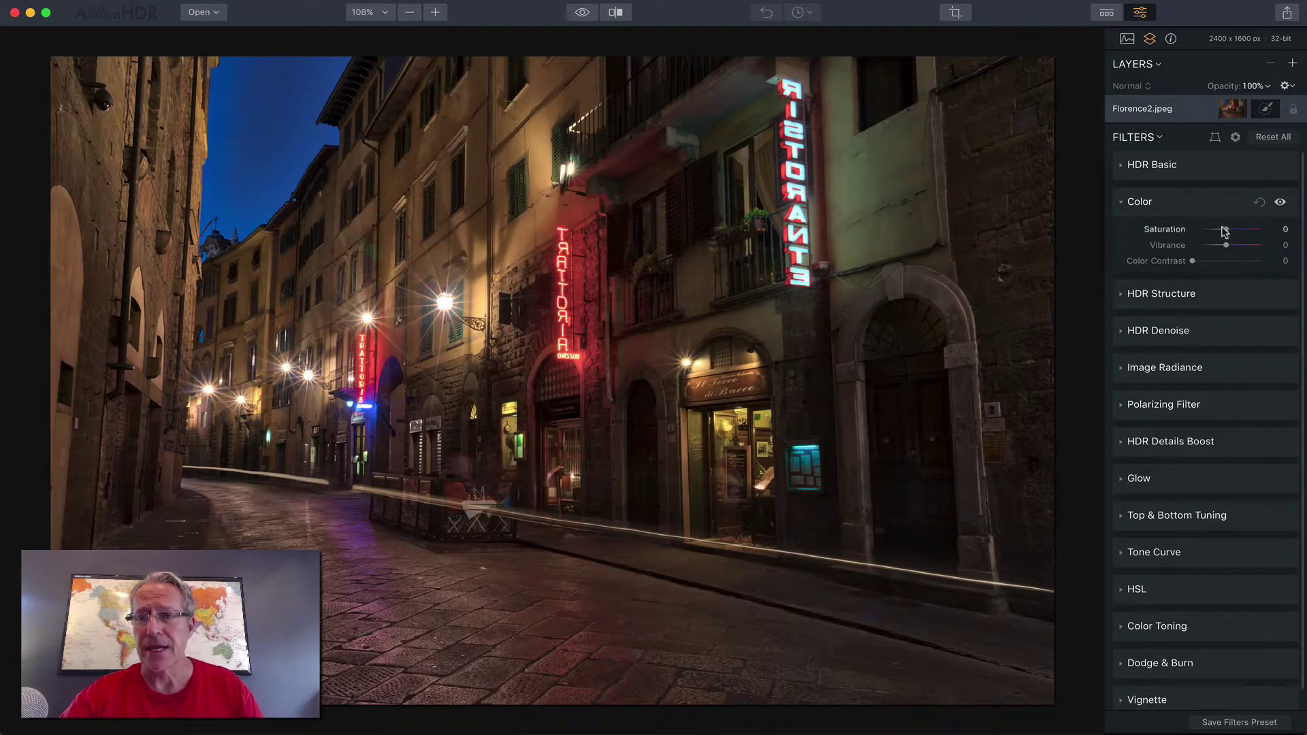
{"action": "left_click_drag", "start_coordinate": [1226, 229], "coordinate": [1156, 233]}
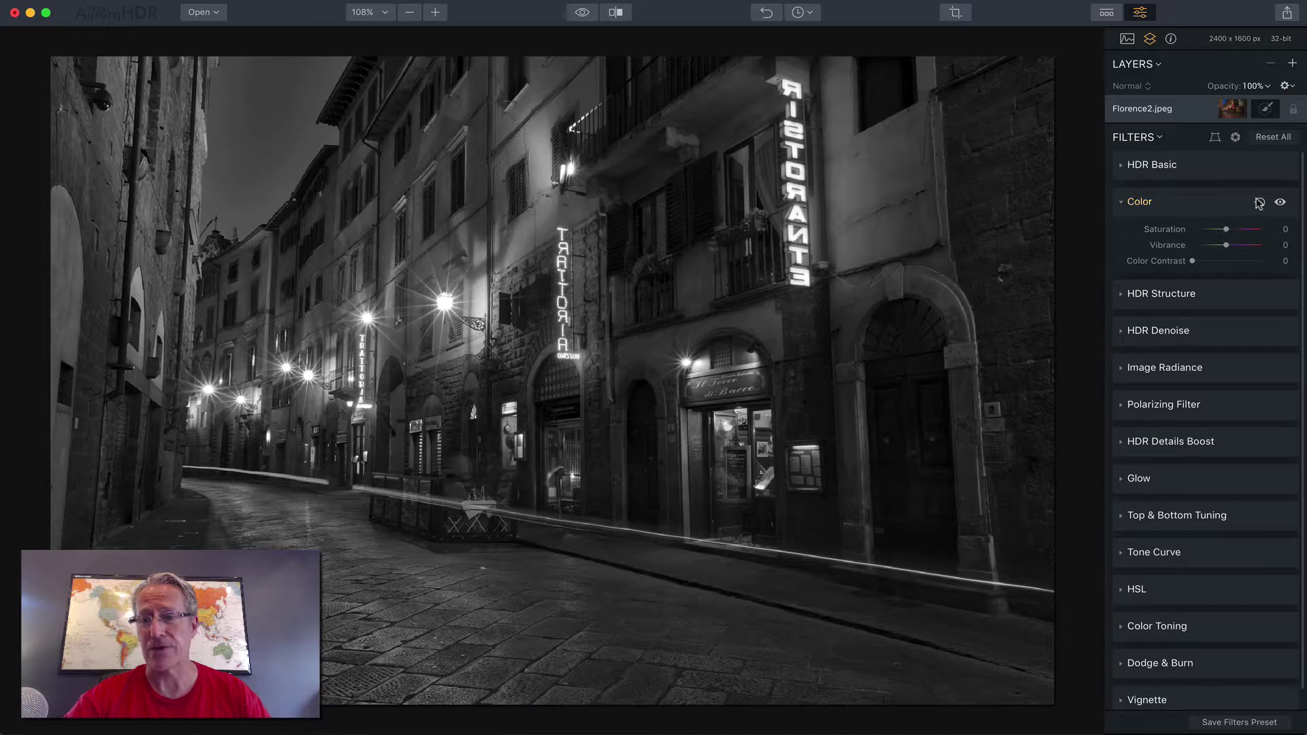
{"action": "left_click", "coordinate": [1260, 202]}
{"action": "left_click", "coordinate": [1206, 204]}
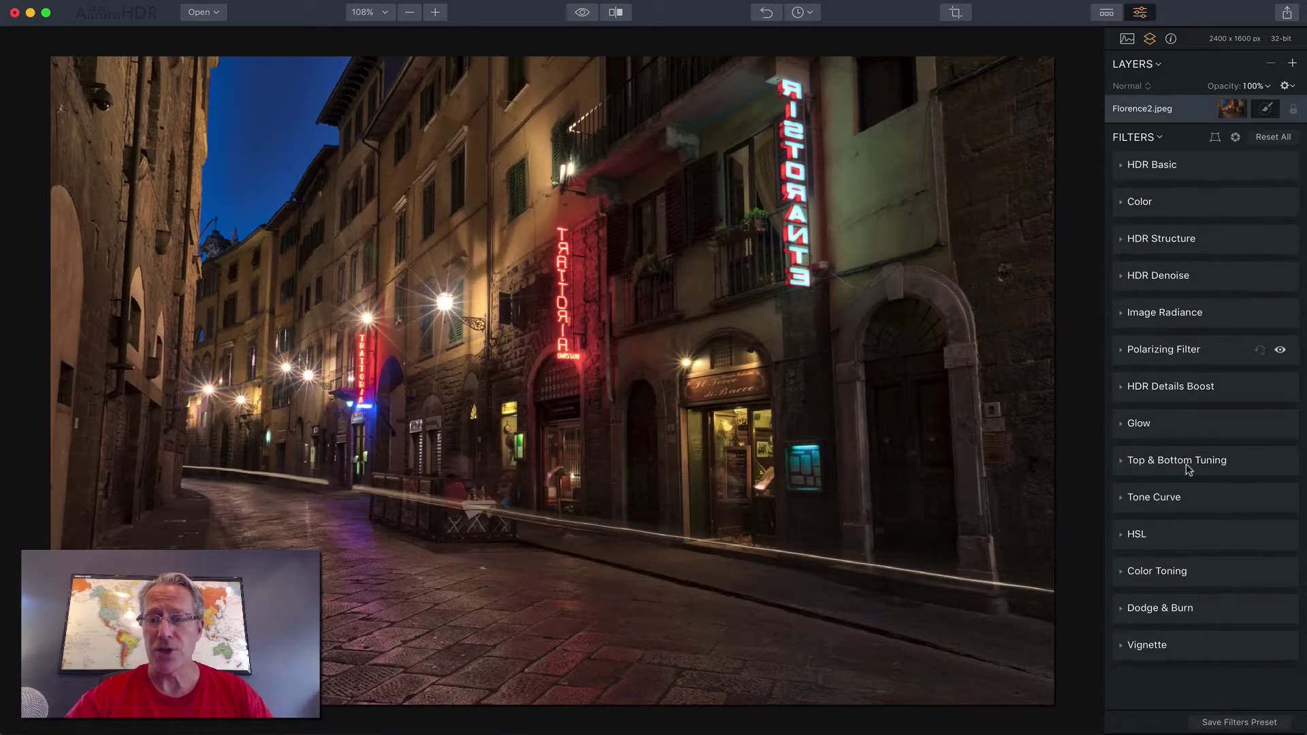
In HSL Saturation, desaturate every colour except Red so the neon signs stay red.
{"action": "left_click", "coordinate": [1187, 534]}
{"action": "scroll", "coordinate": [1190, 526], "scroll_direction": "down", "scroll_amount": 3}
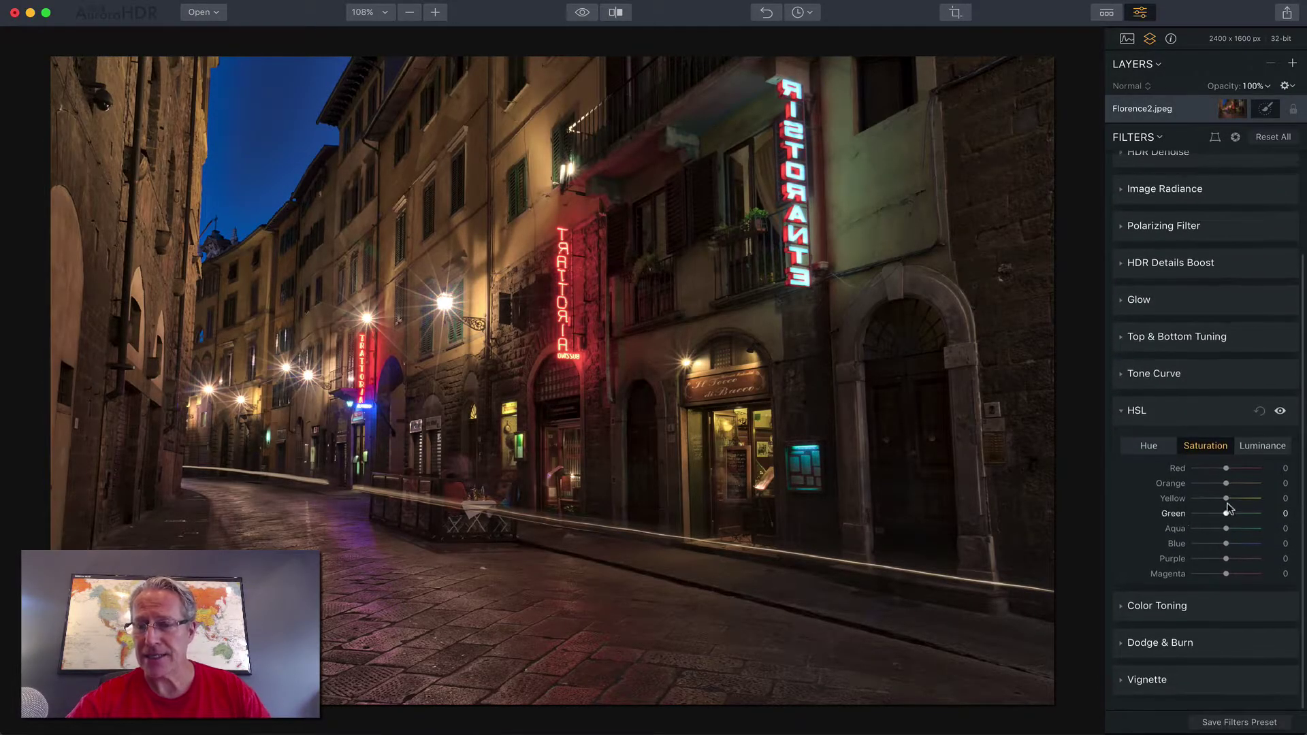
{"action": "left_click_drag", "start_coordinate": [1226, 468], "coordinate": [1171, 577]}
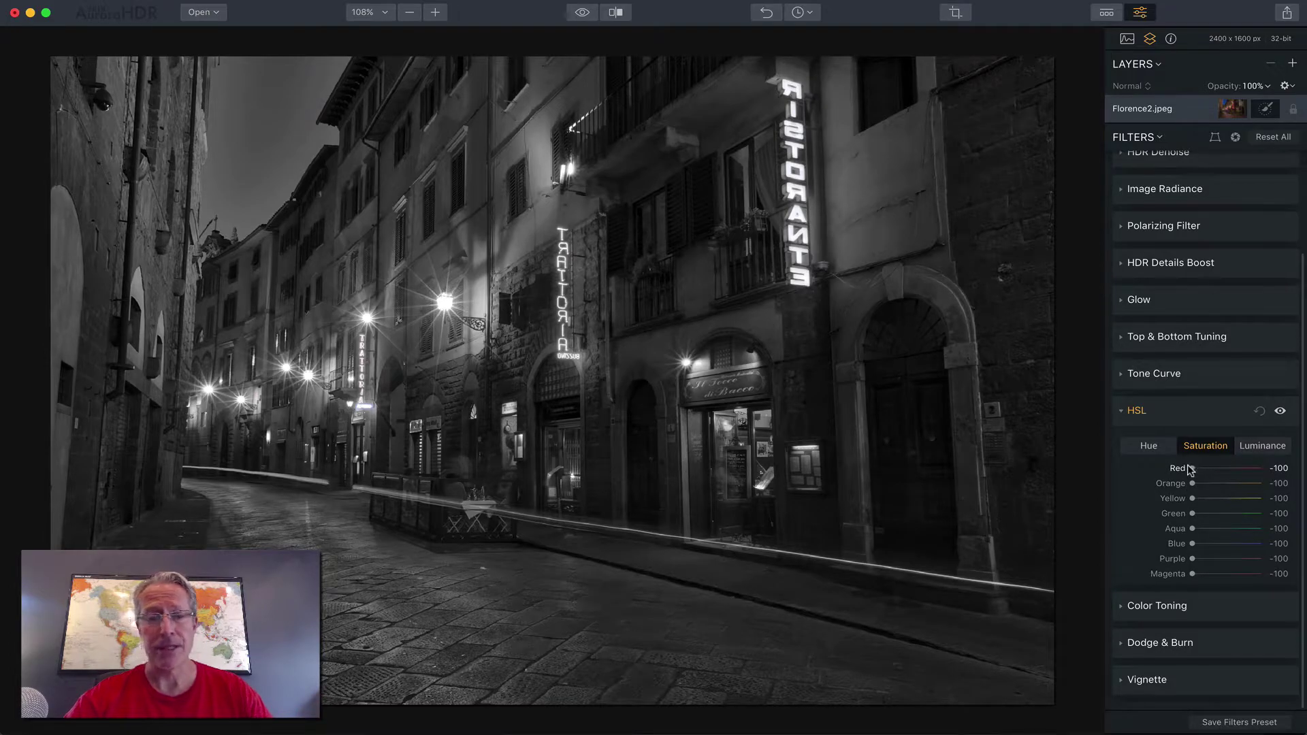
{"action": "left_click_drag", "start_coordinate": [1190, 468], "coordinate": [1272, 463]}
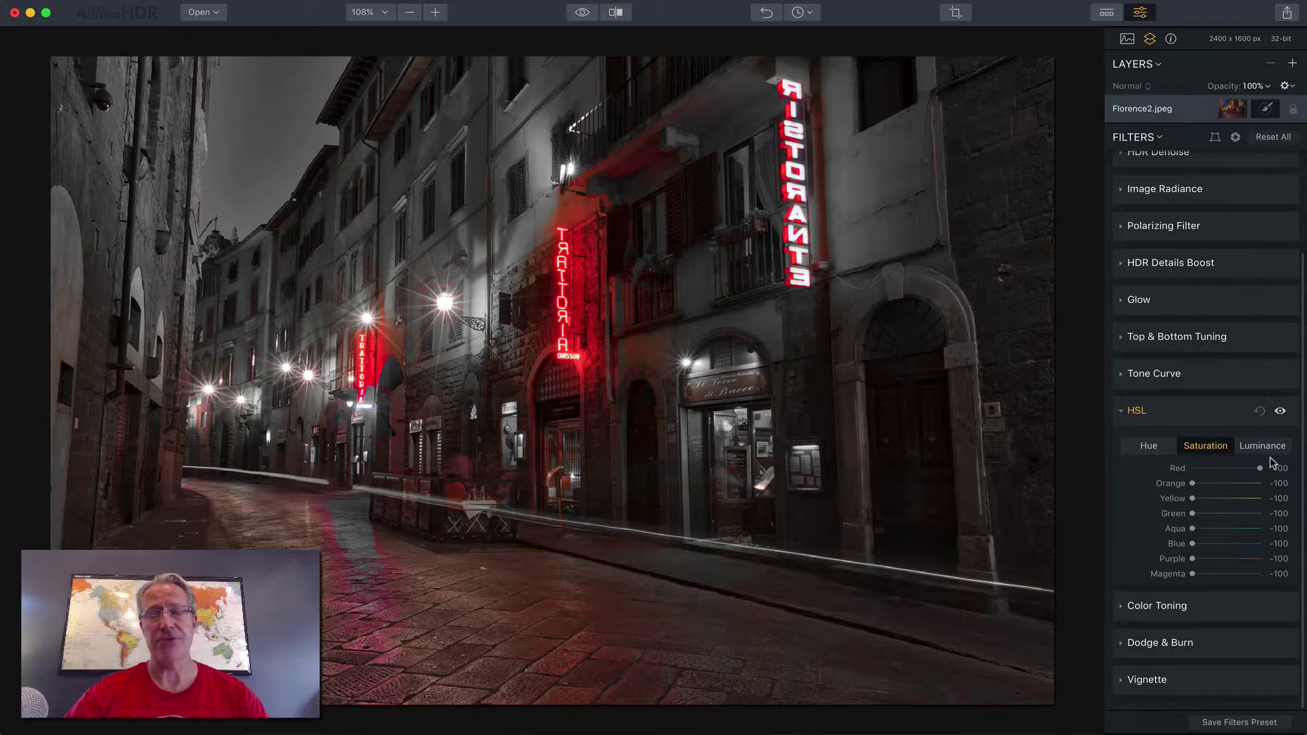
{"action": "left_click", "coordinate": [1213, 413]}
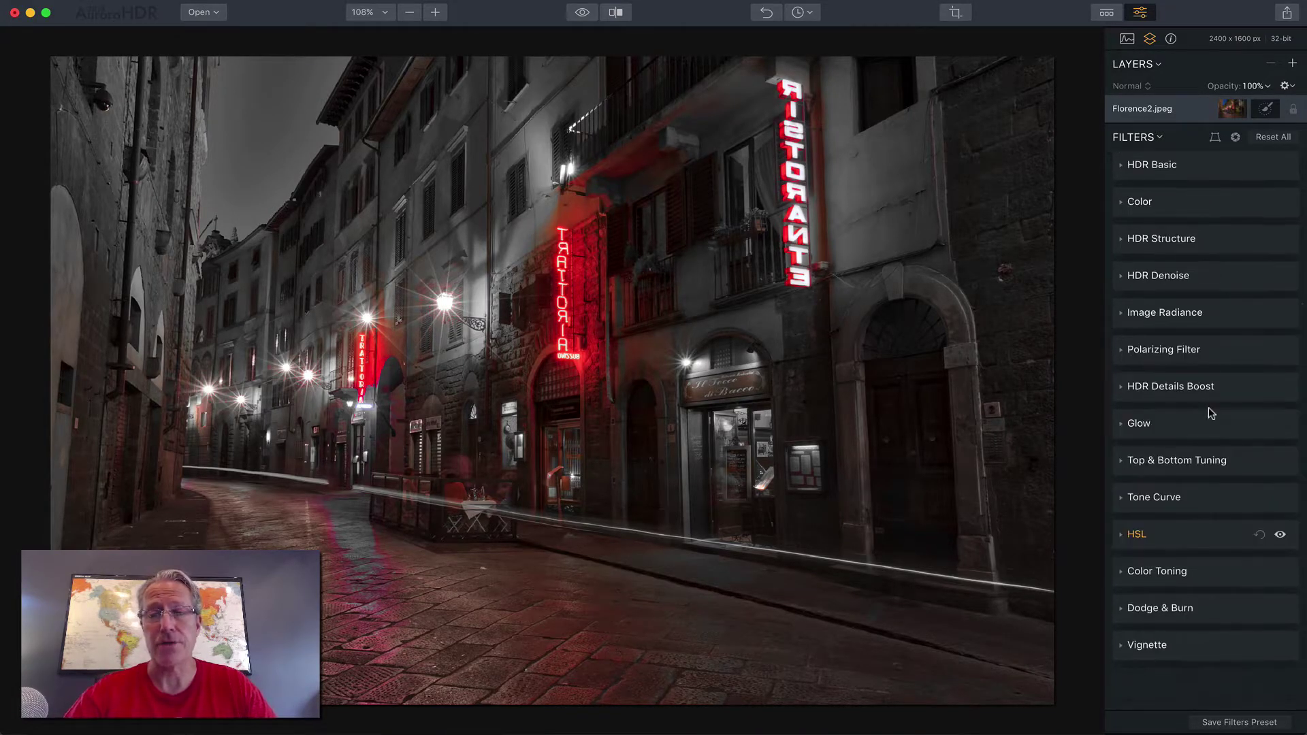
Raise the Florence photo's HDR Basic Contrast, HDR Enhance and Smart Tone.
{"action": "left_click", "coordinate": [1196, 167]}
{"action": "left_click_drag", "start_coordinate": [1225, 277], "coordinate": [1233, 316]}
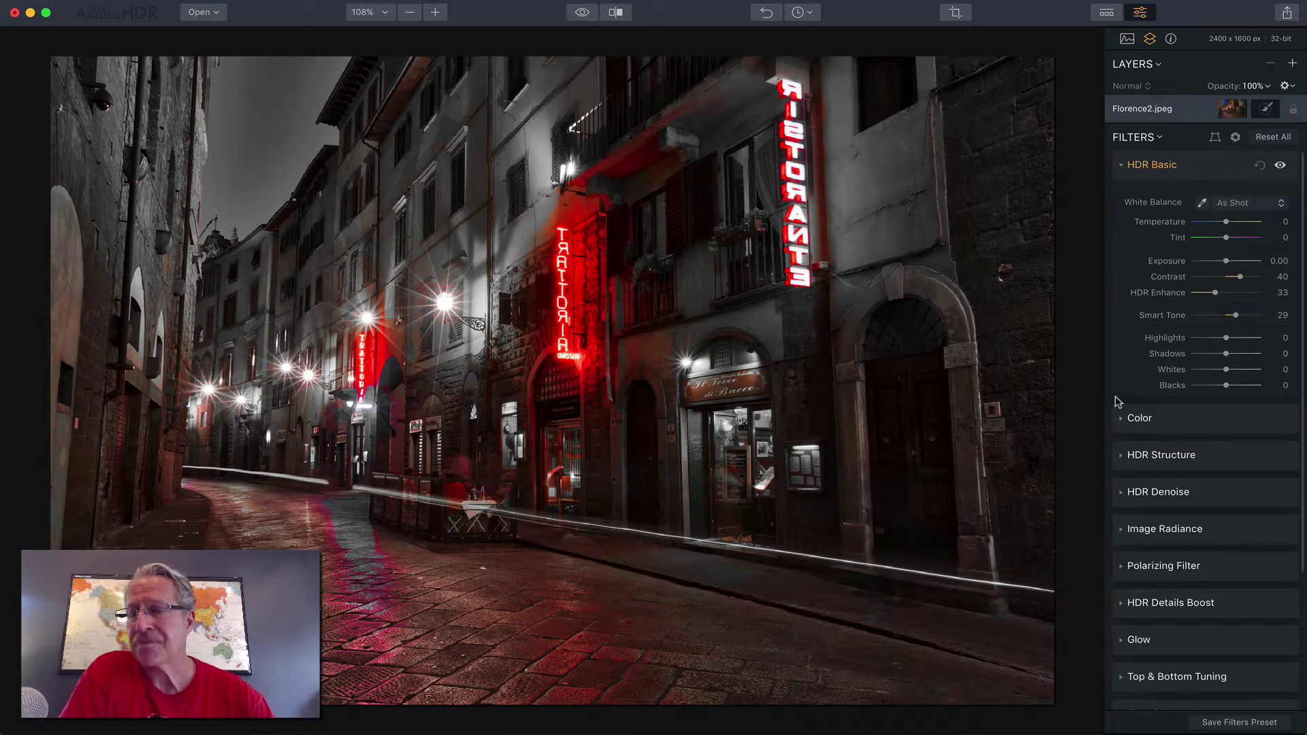
{"action": "scroll", "coordinate": [1117, 402], "scroll_direction": "down", "scroll_amount": 5}
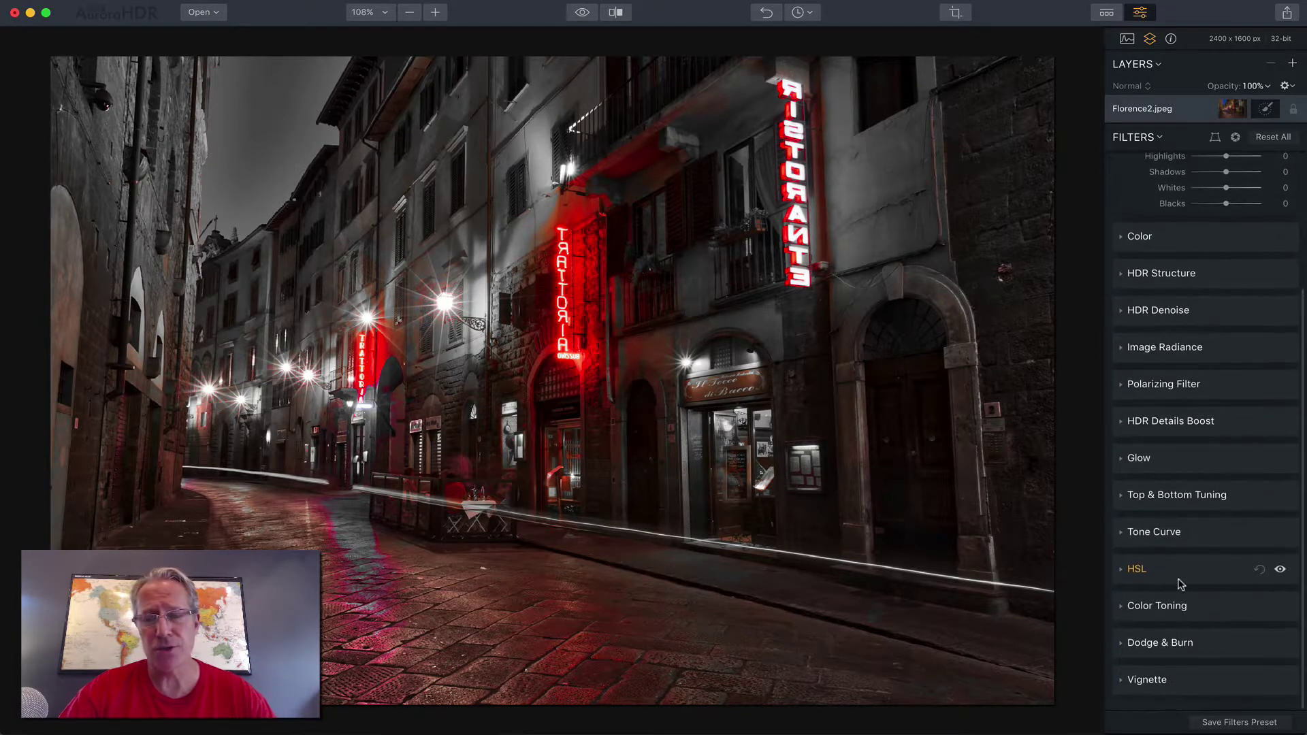
{"action": "scroll", "coordinate": [1180, 584], "scroll_direction": "up", "scroll_amount": 5}
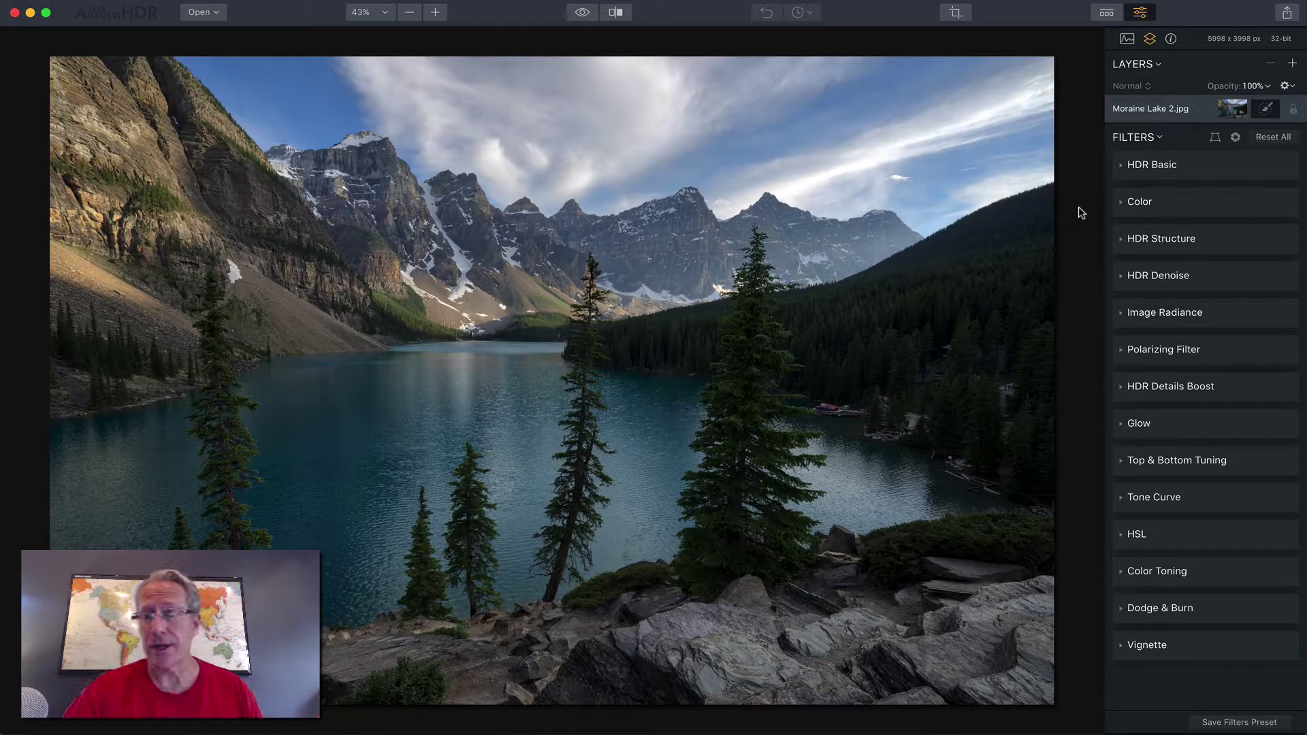
Boost the lake's HDR Basic Contrast and HDR Enhance, and darken the sky in Top & Bottom Tuning.
{"action": "left_click", "coordinate": [1184, 167]}
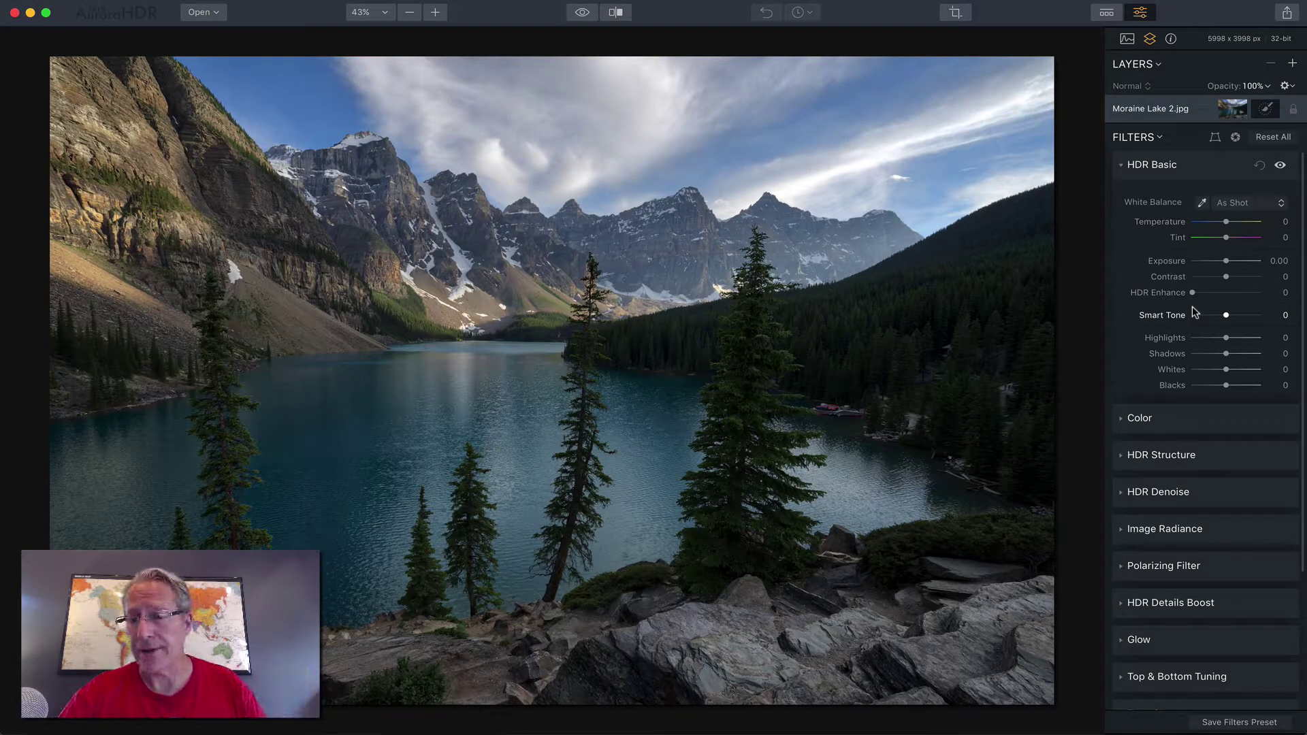
{"action": "left_click_drag", "start_coordinate": [1226, 276], "coordinate": [1241, 317]}
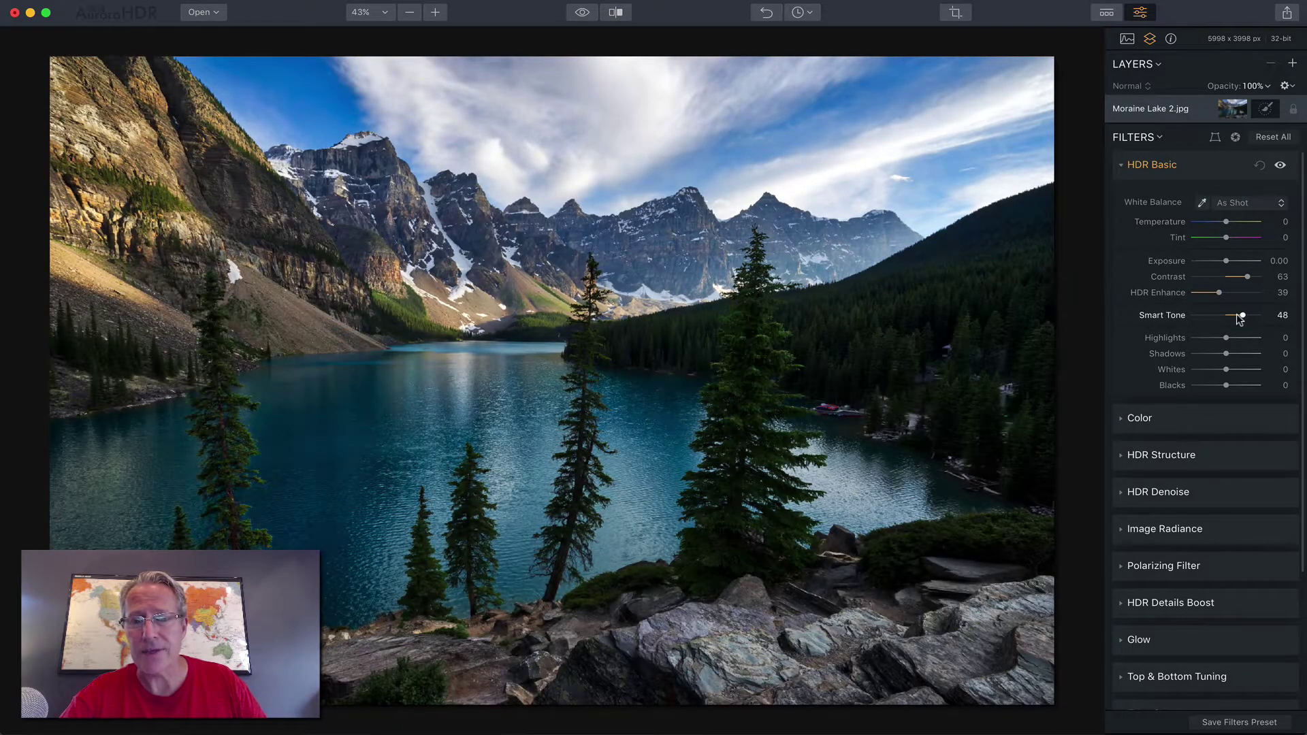
{"action": "scroll", "coordinate": [1235, 381], "scroll_direction": "down", "scroll_amount": 5}
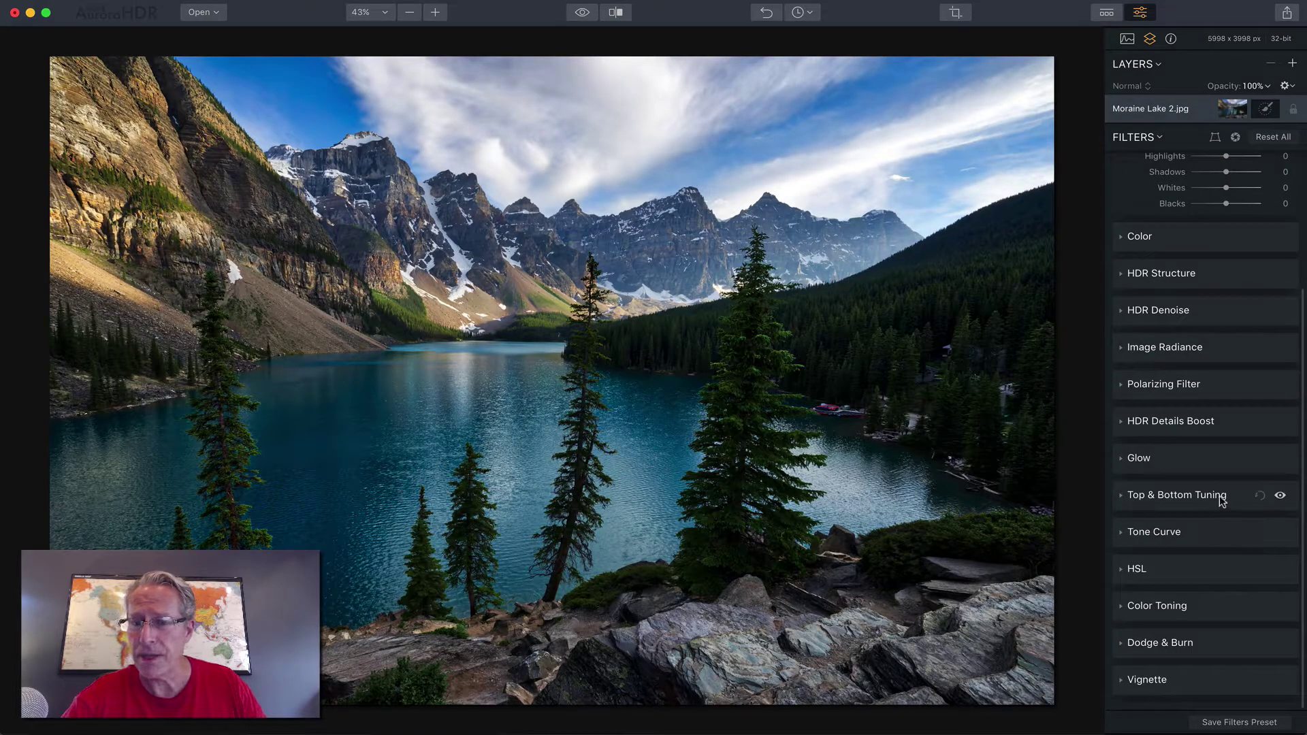
{"action": "left_click", "coordinate": [1192, 495]}
{"action": "scroll", "coordinate": [1219, 495], "scroll_direction": "down", "scroll_amount": 3}
{"action": "mouse_move", "coordinate": [1219, 468]}
{"action": "left_mouse_down"}
{"action": "mouse_move", "coordinate": [1202, 467]}
{"action": "mouse_move", "coordinate": [1241, 469]}
{"action": "left_mouse_up"}
{"action": "left_click", "coordinate": [1241, 443]}
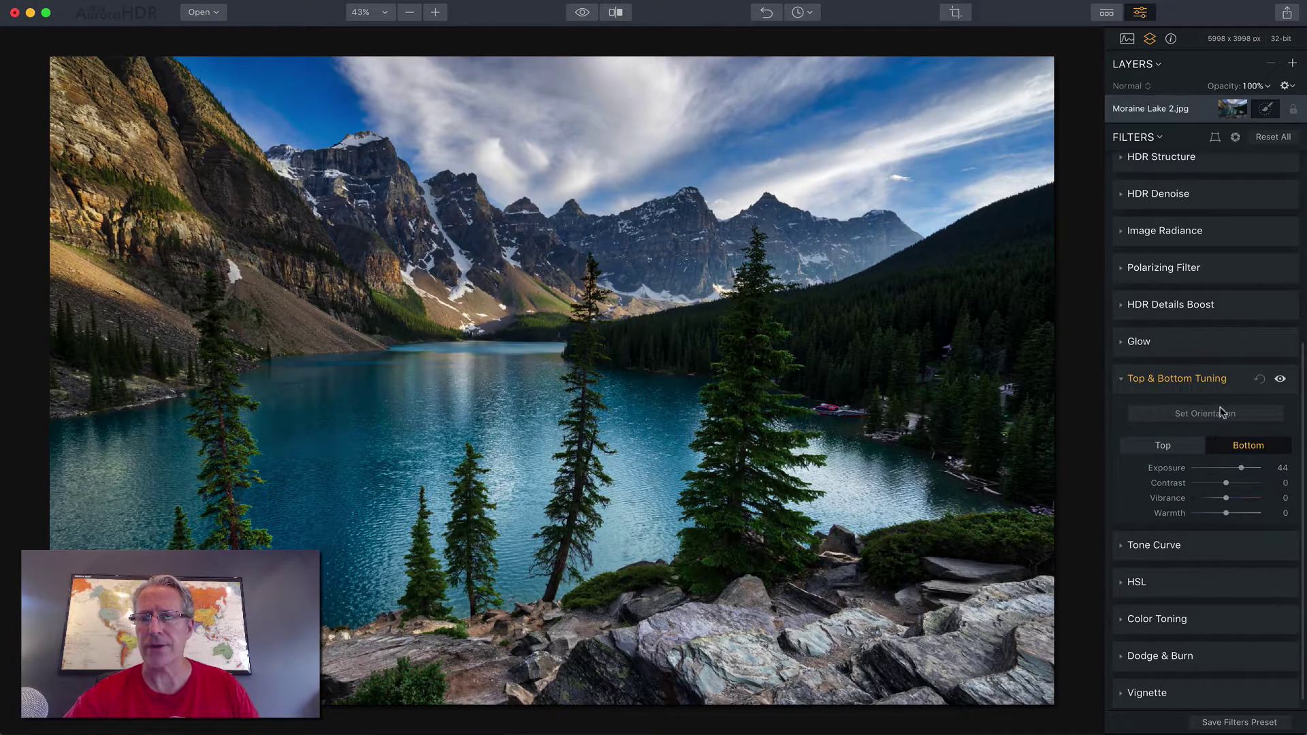
{"action": "left_click", "coordinate": [1229, 379]}
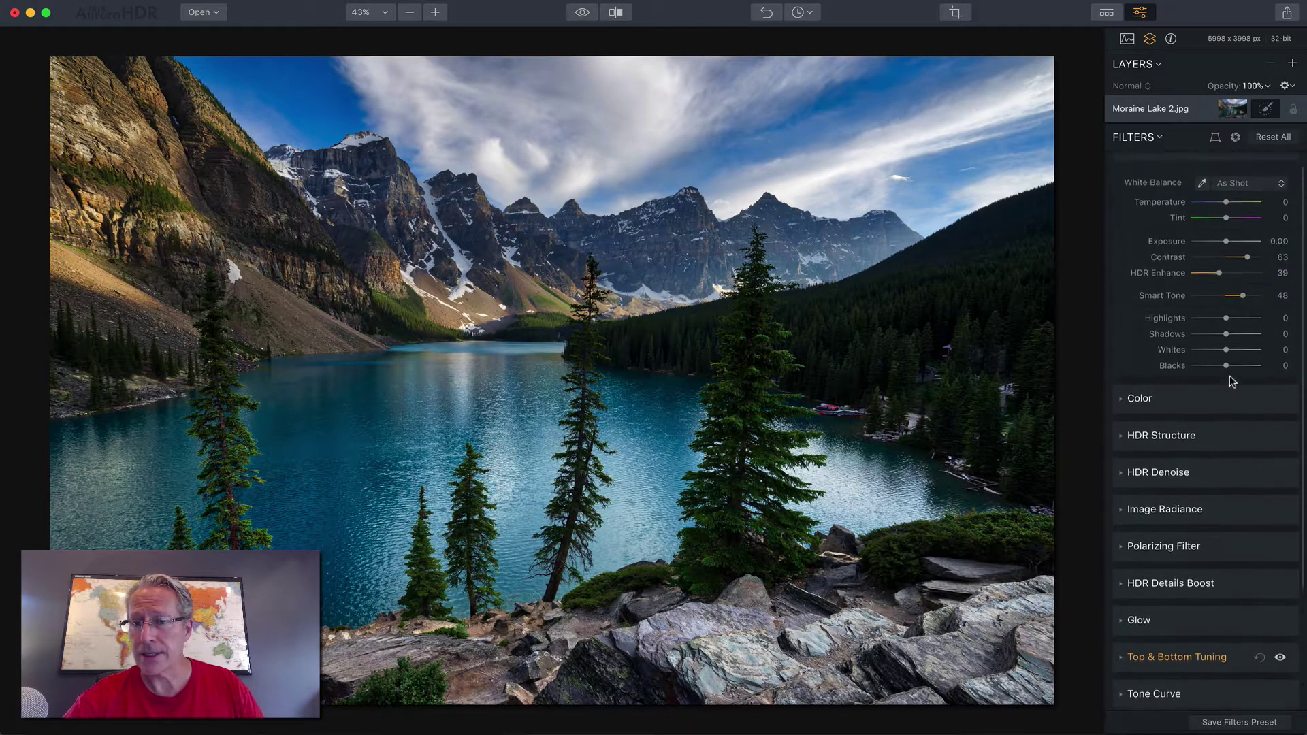
Set Color Saturation to -100 to make the Moraine Lake photo black and white.
{"action": "left_click", "coordinate": [1199, 403]}
{"action": "left_click_drag", "start_coordinate": [1226, 430], "coordinate": [1132, 439]}
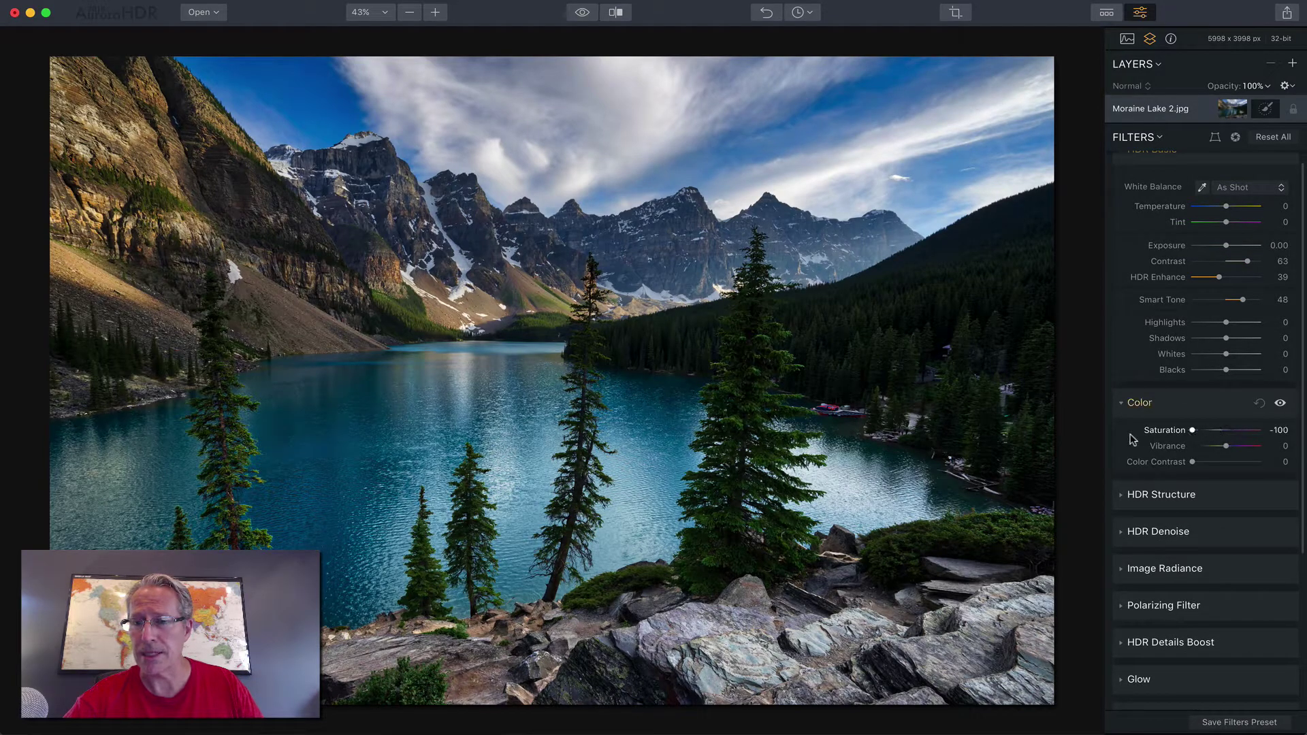
{"action": "left_click", "coordinate": [1190, 410]}
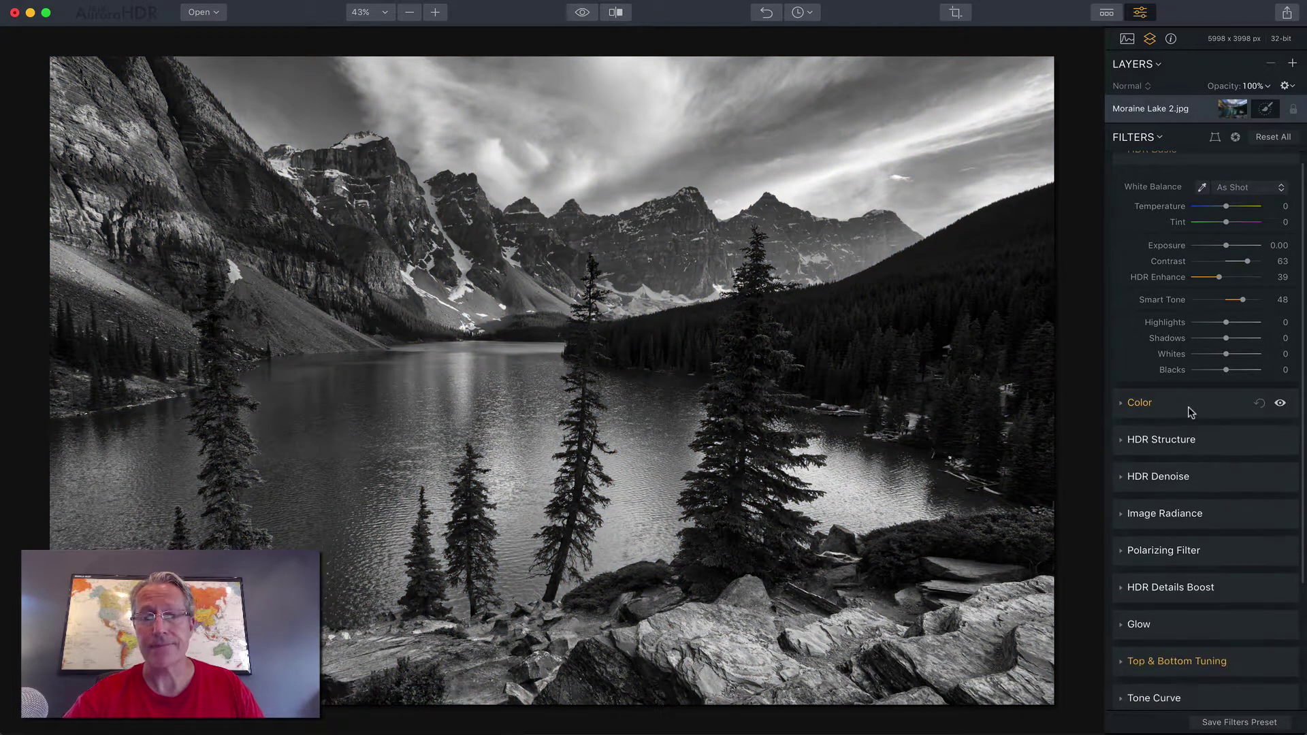
{"action": "scroll", "coordinate": [1191, 411], "scroll_direction": "down", "scroll_amount": 5}
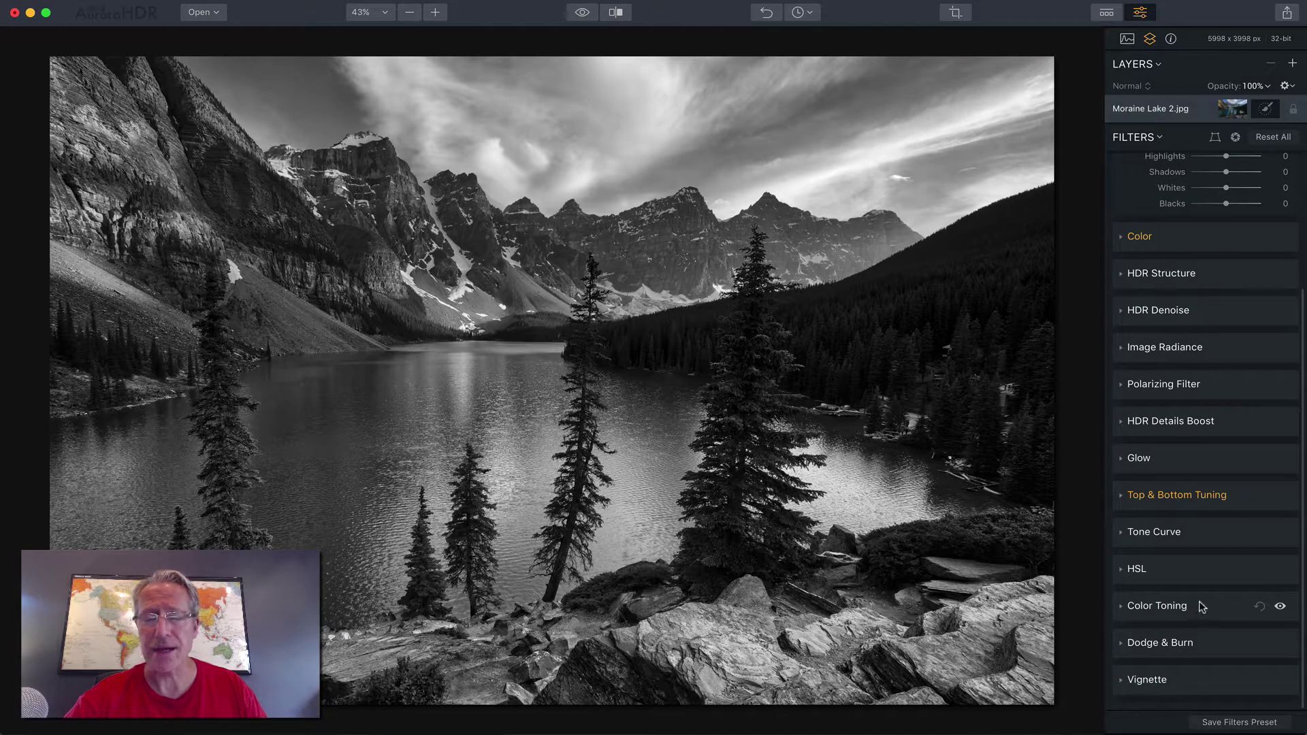
{"action": "left_click", "coordinate": [1200, 606]}
{"action": "scroll", "coordinate": [1202, 589], "scroll_direction": "down", "scroll_amount": 6}
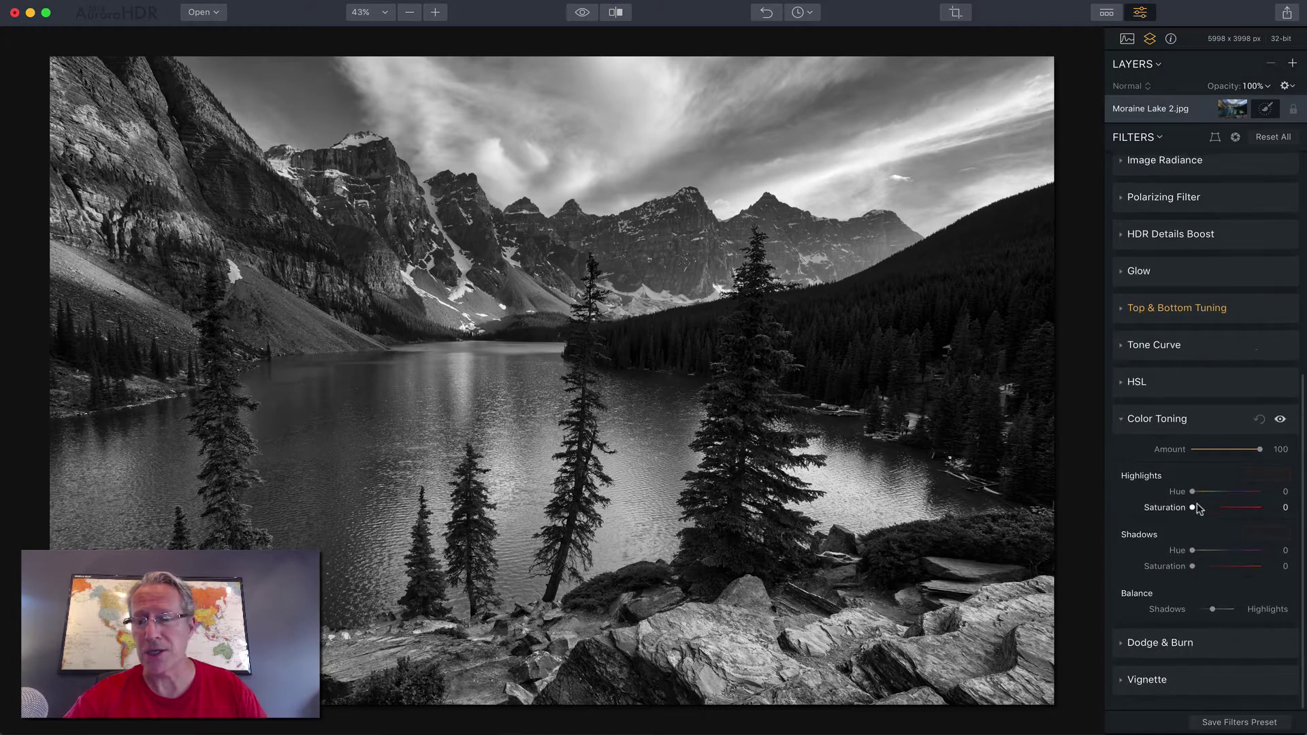
Set Color Toning Highlights to hue 35, saturation 49 and Shadows to hue 36, saturation 26.
{"action": "left_click_drag", "start_coordinate": [1191, 493], "coordinate": [1220, 507]}
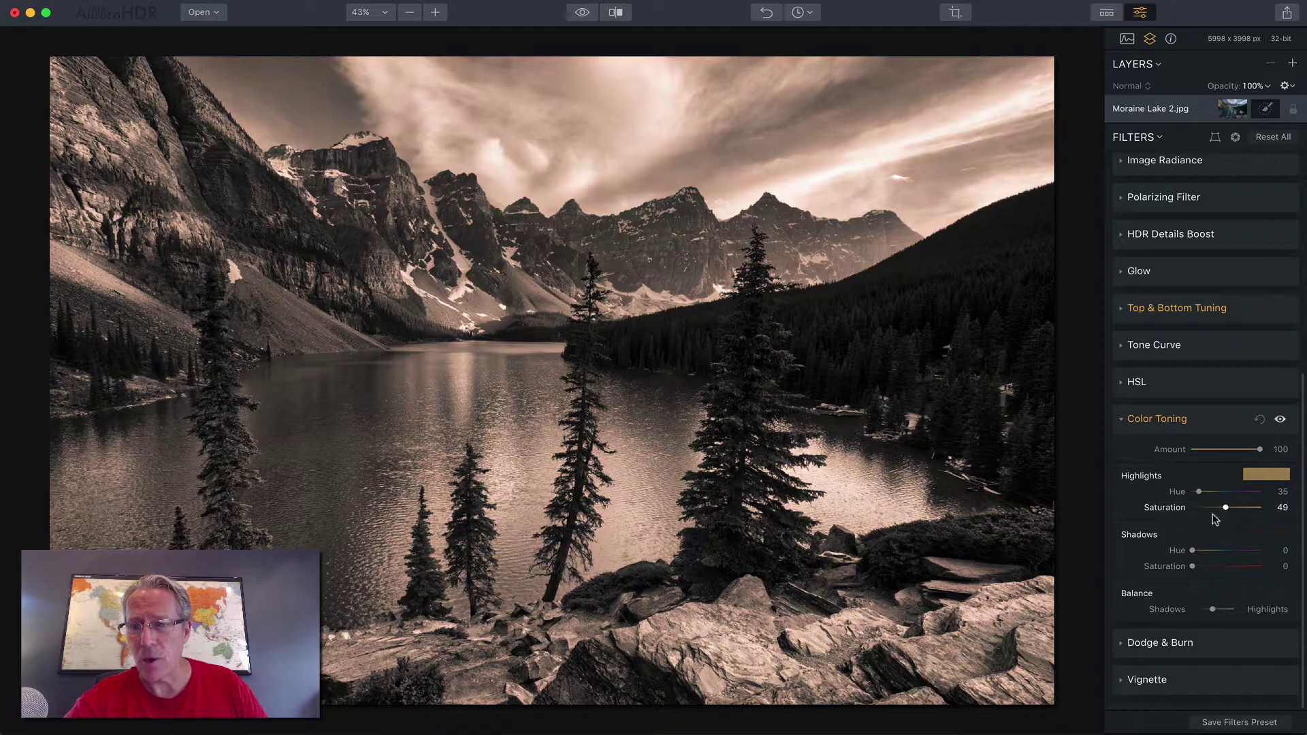
{"action": "left_click_drag", "start_coordinate": [1190, 552], "coordinate": [1205, 568]}
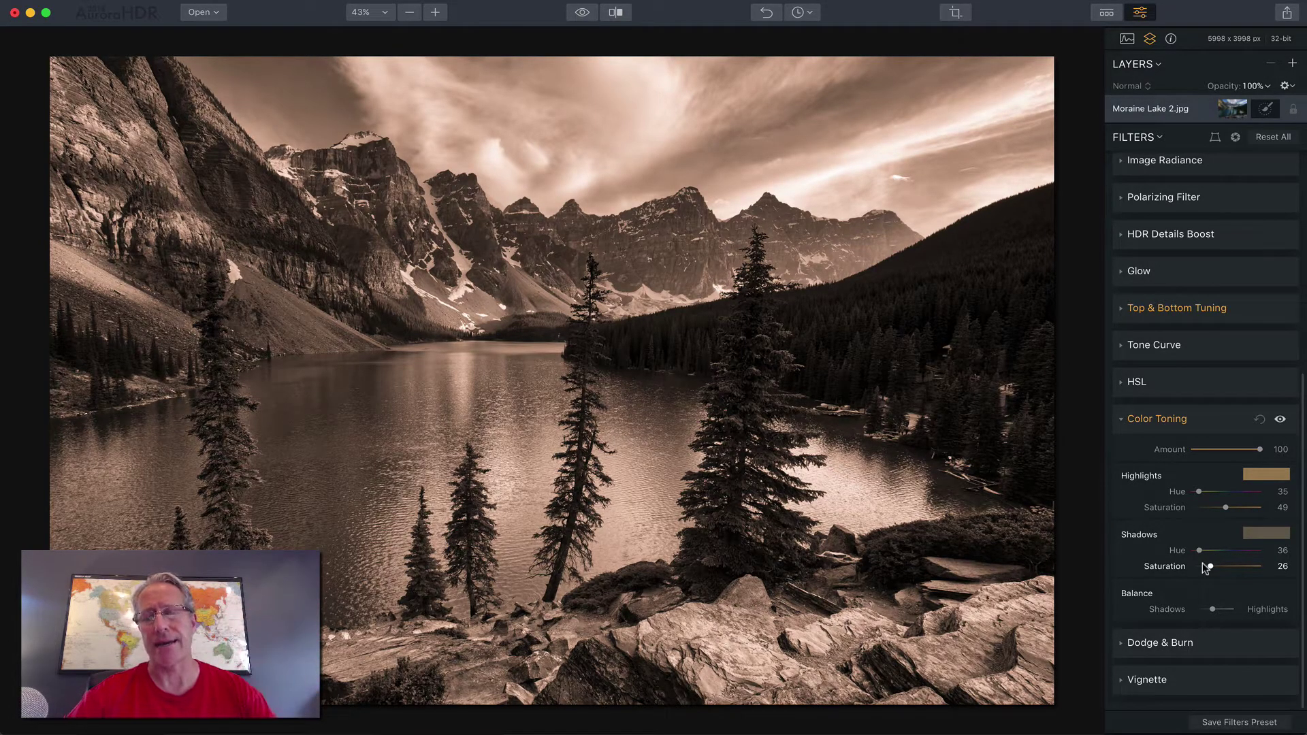
Reset Color Toning and give the highlights and shadows a light blue tint.
{"action": "left_click", "coordinate": [1255, 419]}
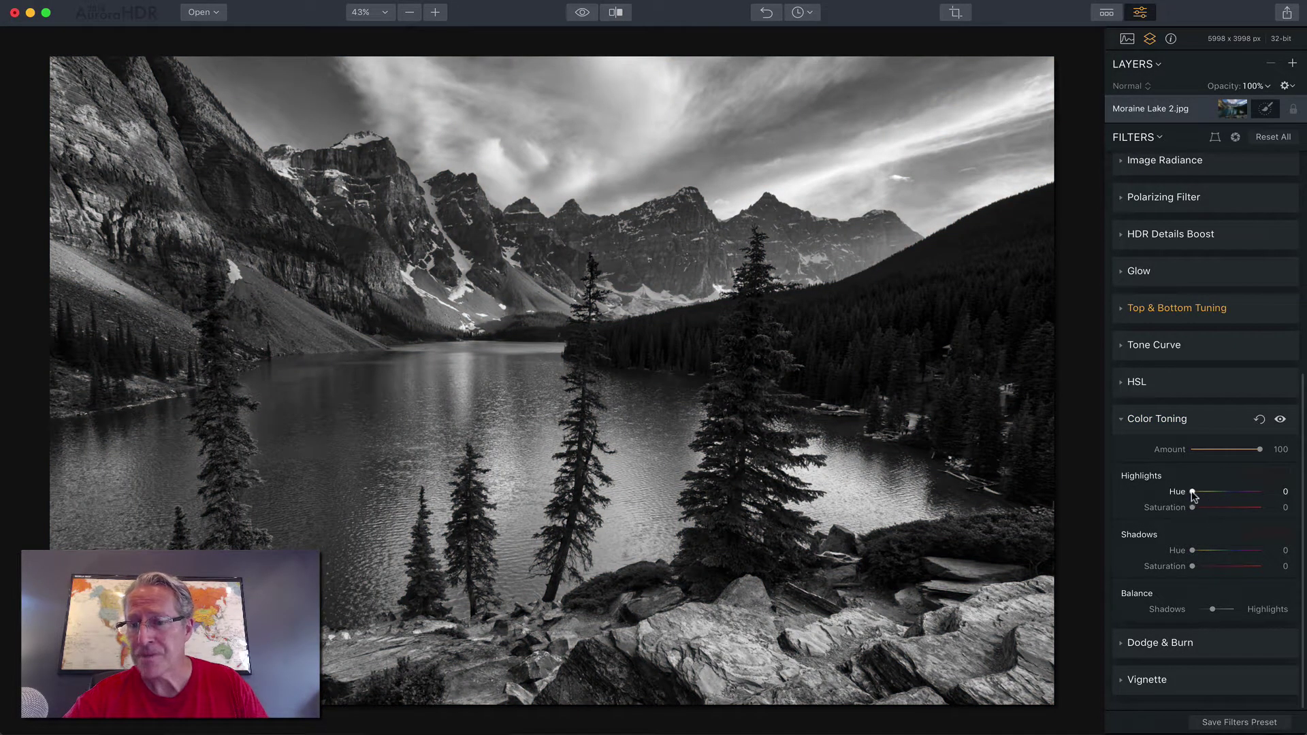
{"action": "left_click_drag", "start_coordinate": [1192, 493], "coordinate": [1233, 494]}
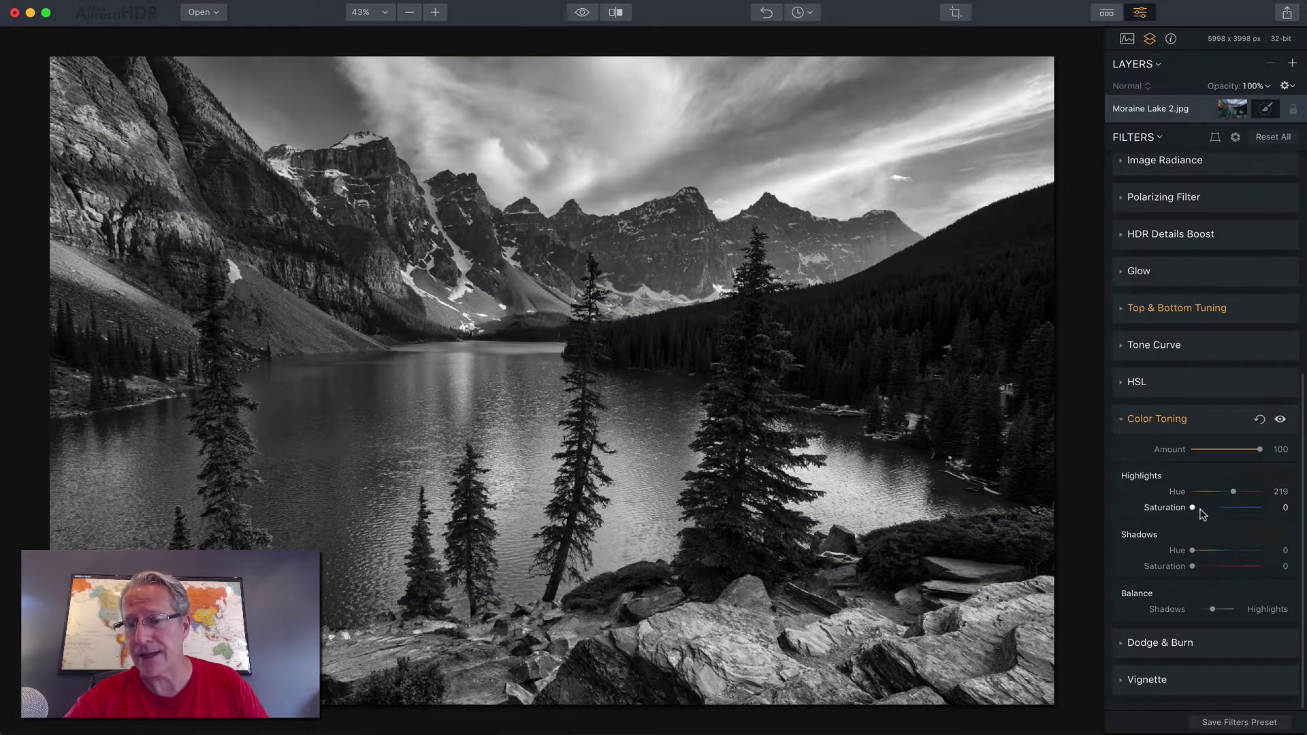
{"action": "left_click_drag", "start_coordinate": [1192, 550], "coordinate": [1229, 555]}
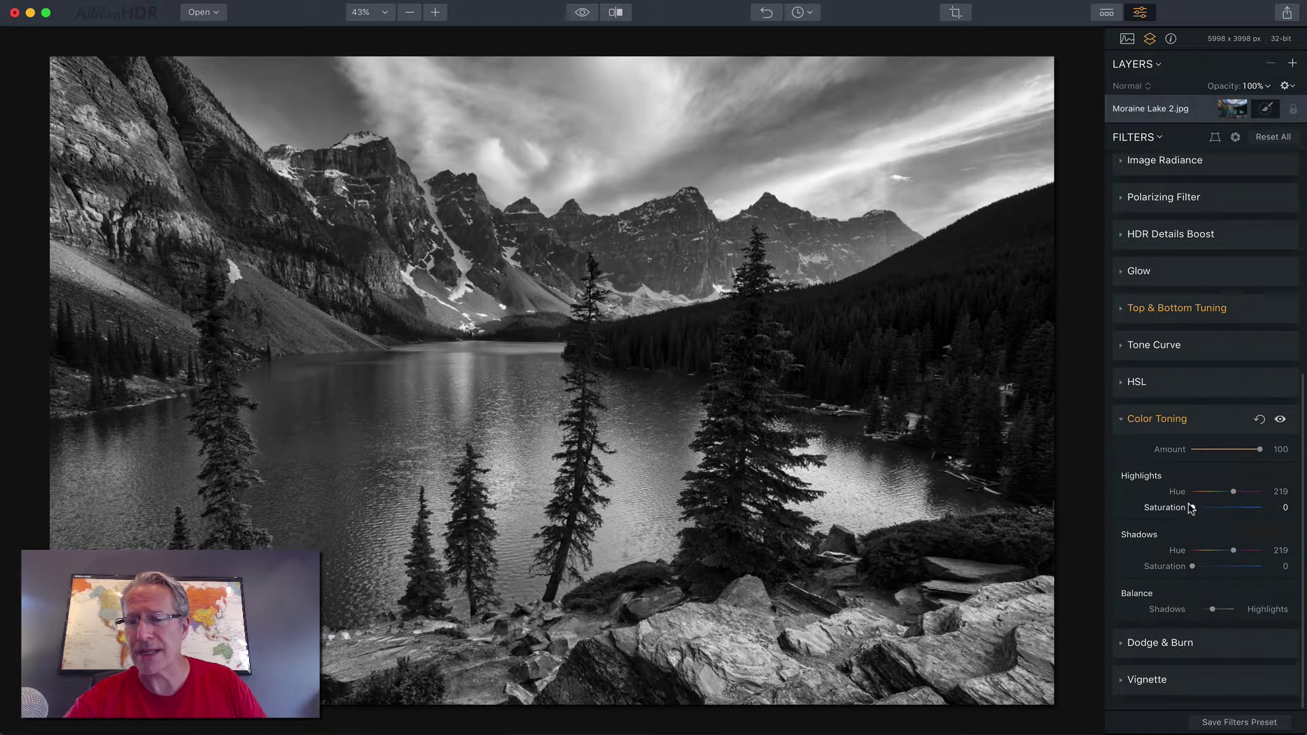
{"action": "left_click_drag", "start_coordinate": [1192, 507], "coordinate": [1206, 509]}
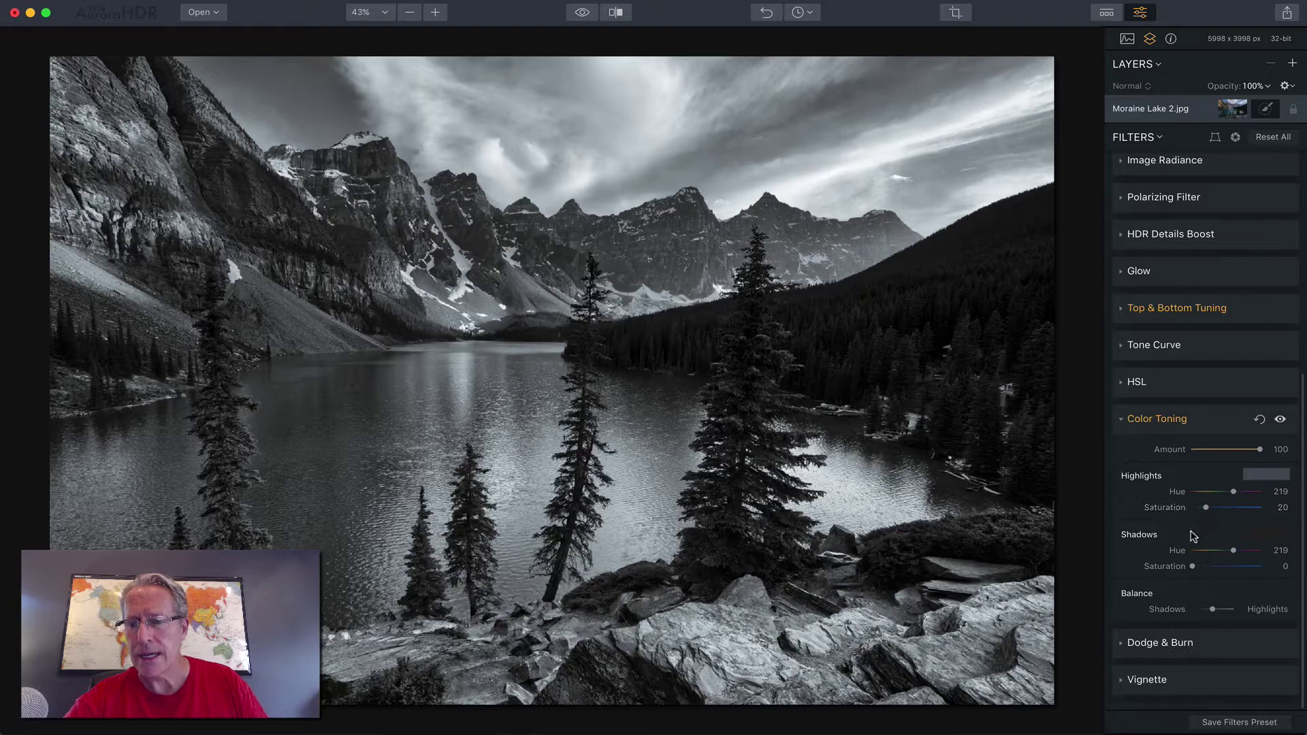
{"action": "left_click_drag", "start_coordinate": [1192, 567], "coordinate": [1198, 570]}
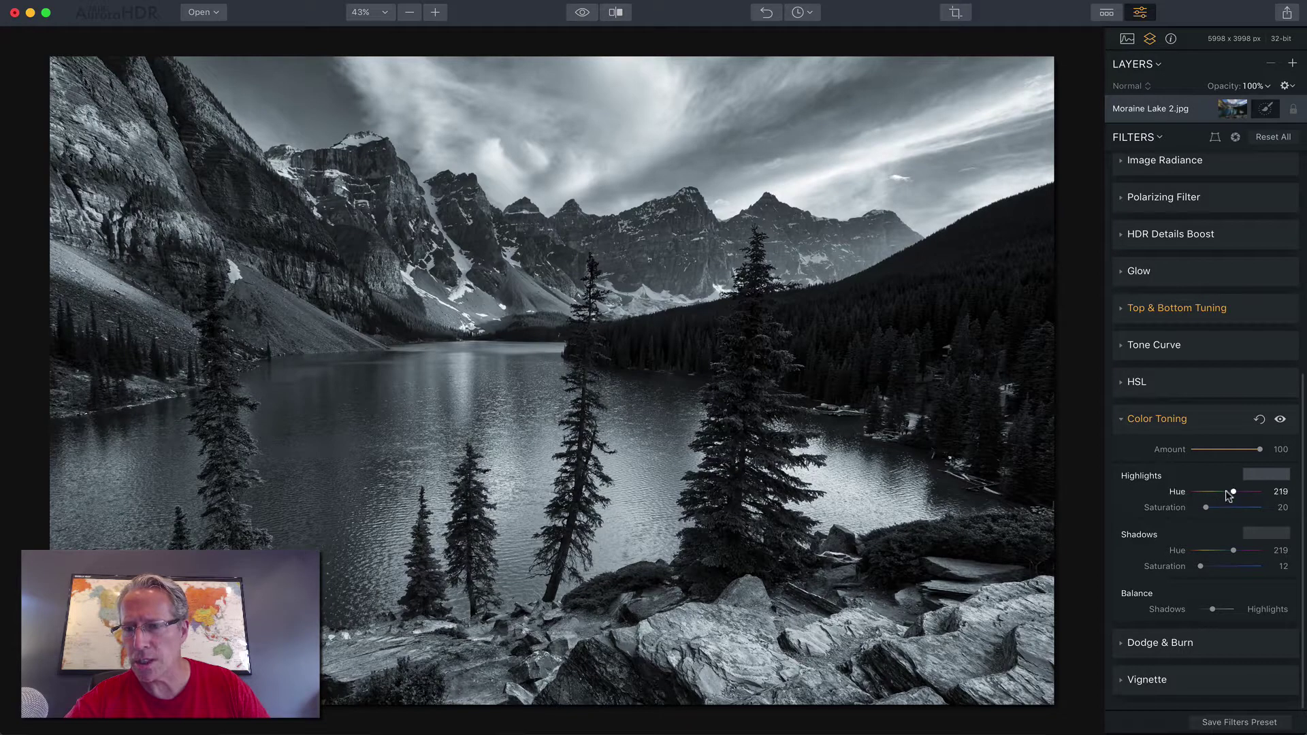
{"action": "left_click_drag", "start_coordinate": [1232, 492], "coordinate": [1230, 492]}
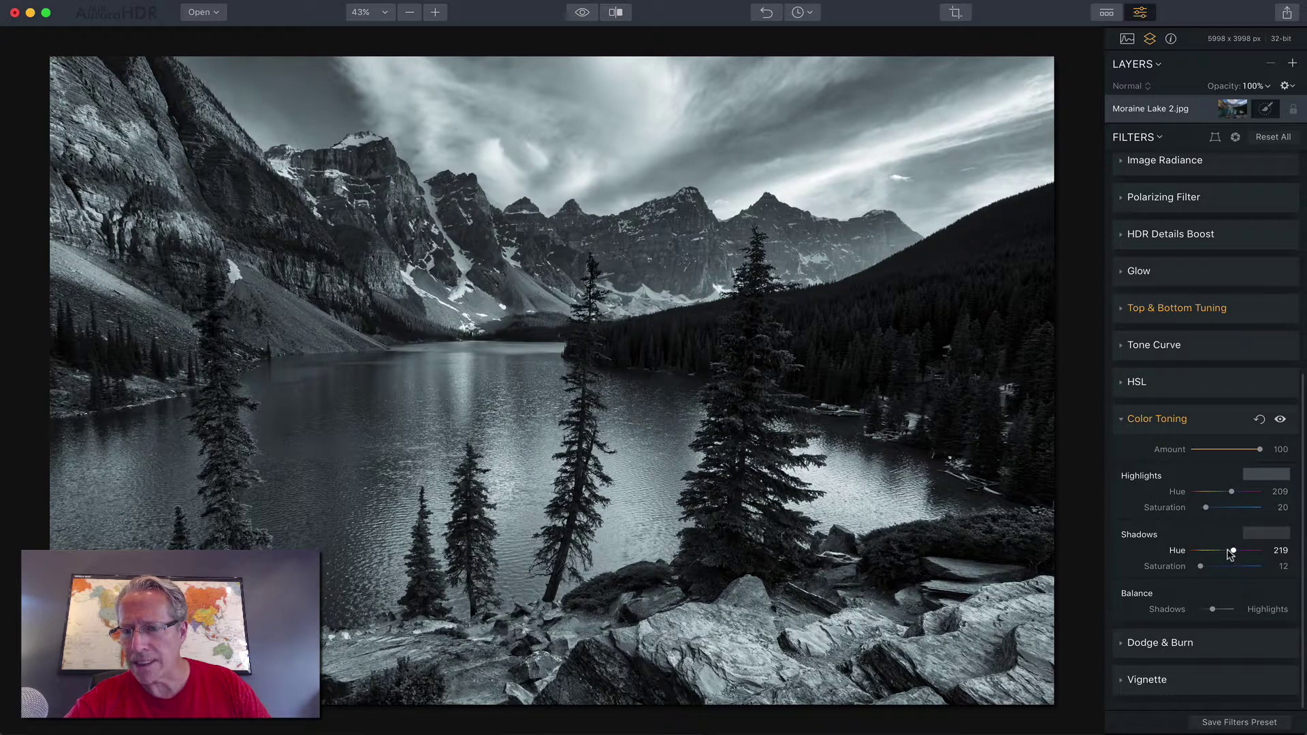
{"action": "left_click_drag", "start_coordinate": [1229, 552], "coordinate": [1201, 568]}
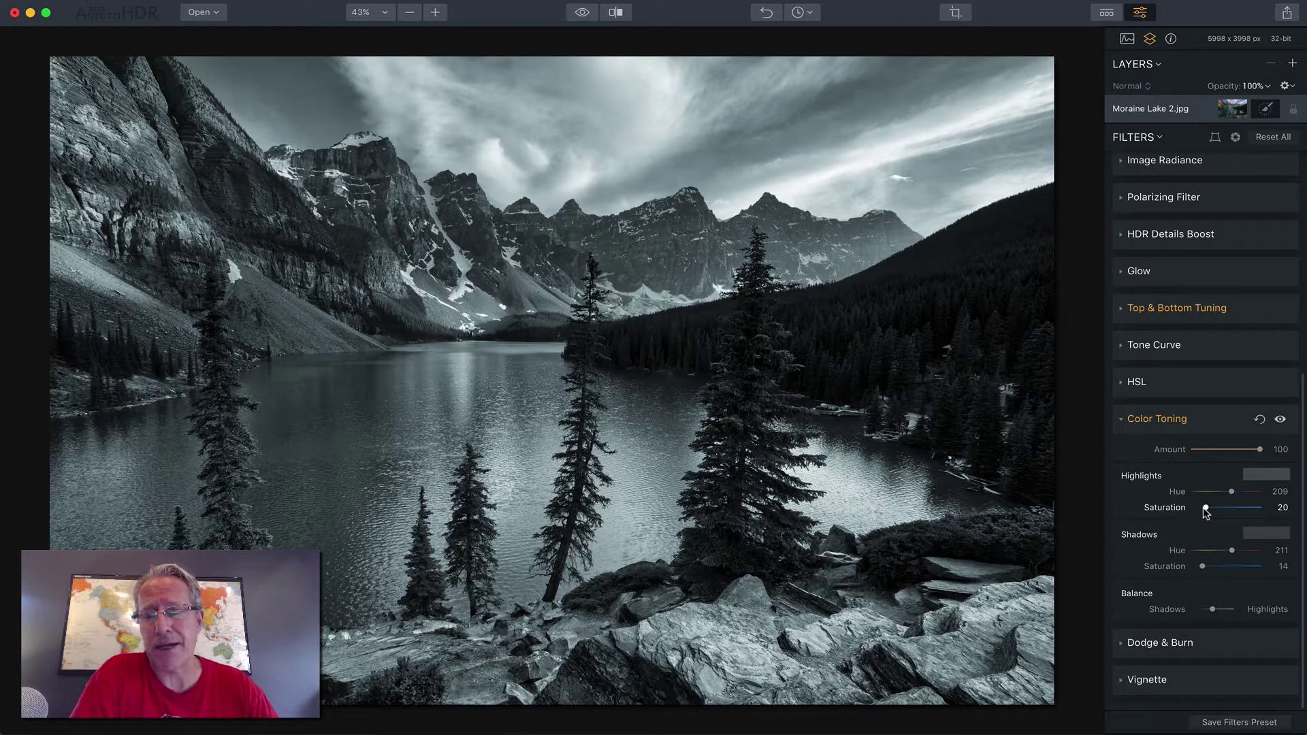
Try a green-cyan tint, then settle on Highlights hue 213/saturation 31 and Shadows hue 195/saturation 26.
{"action": "left_click_drag", "start_coordinate": [1231, 491], "coordinate": [1220, 492]}
{"action": "mouse_move", "coordinate": [1224, 551]}
{"action": "left_mouse_down"}
{"action": "mouse_move", "coordinate": [1209, 551]}
{"action": "mouse_move", "coordinate": [1209, 567]}
{"action": "left_mouse_up"}
{"action": "left_click_drag", "start_coordinate": [1206, 507], "coordinate": [1233, 491]}
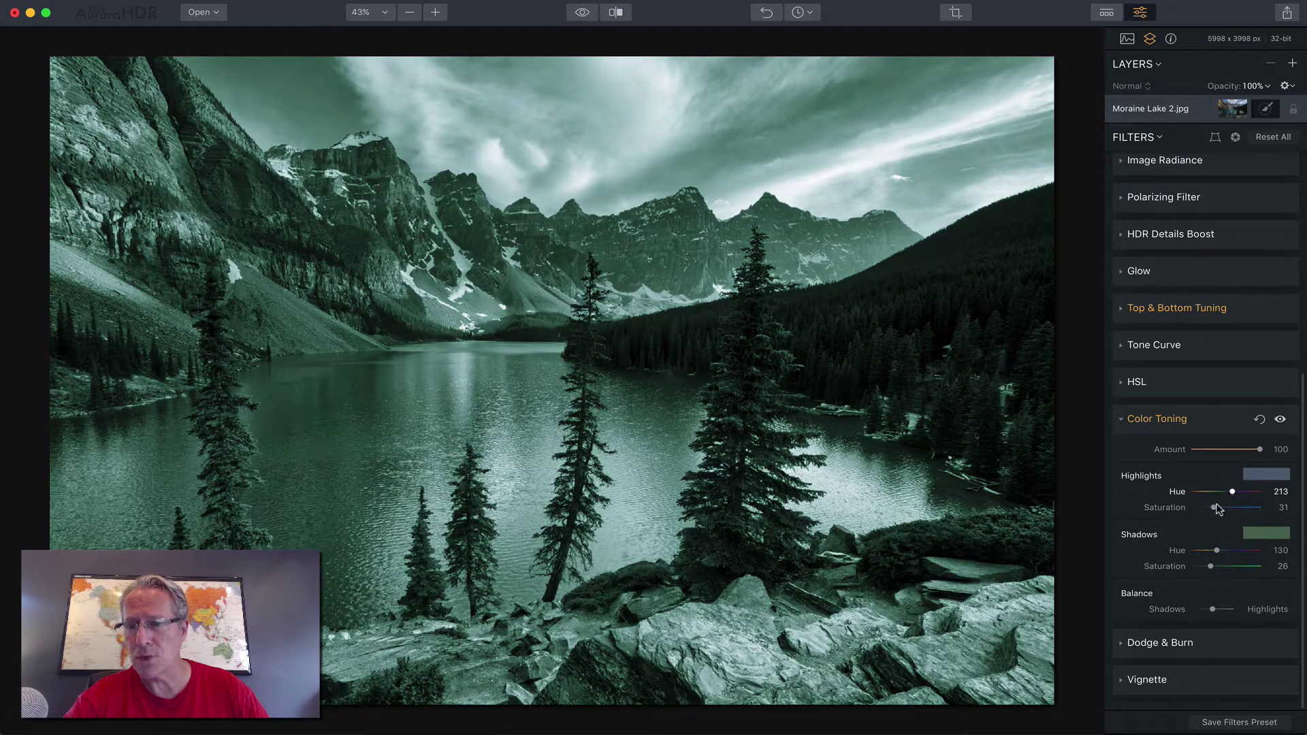
{"action": "left_click_drag", "start_coordinate": [1211, 552], "coordinate": [1227, 551]}
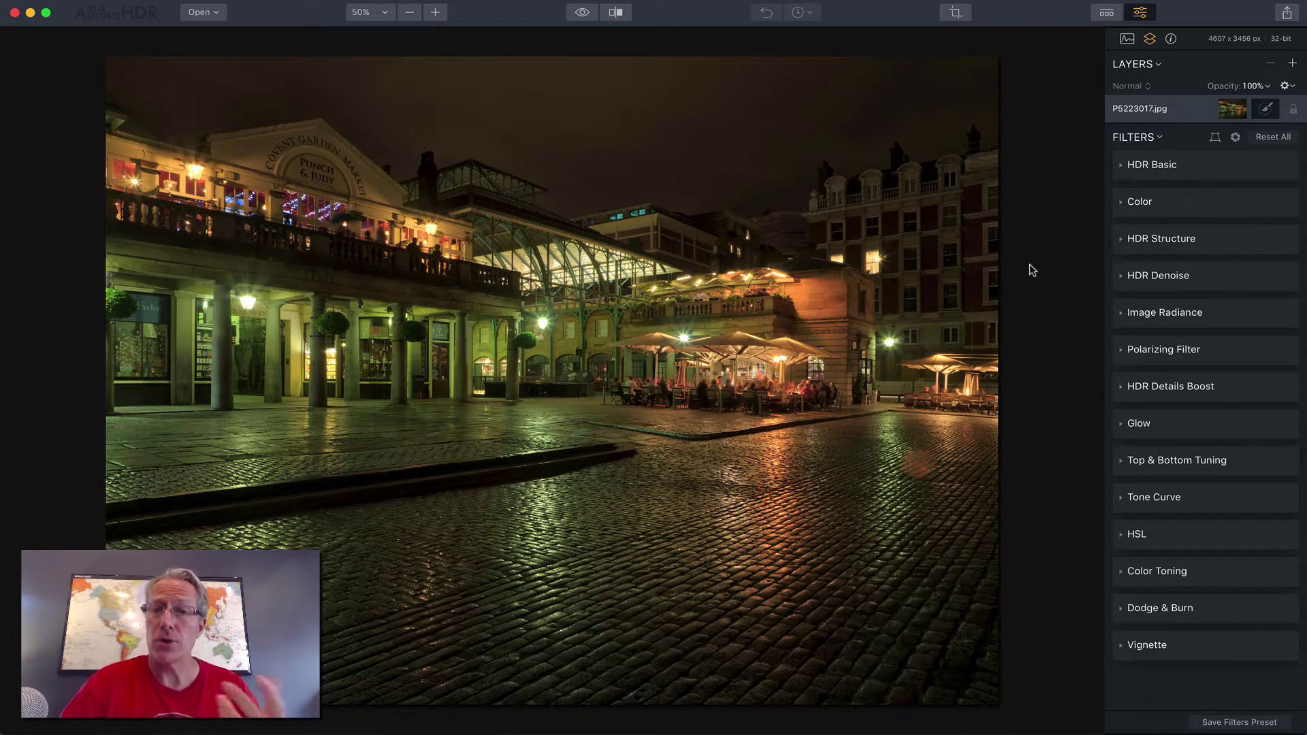
Drop Color Saturation to strip all colour from the Covent Garden night photo.
{"action": "left_click", "coordinate": [1186, 203]}
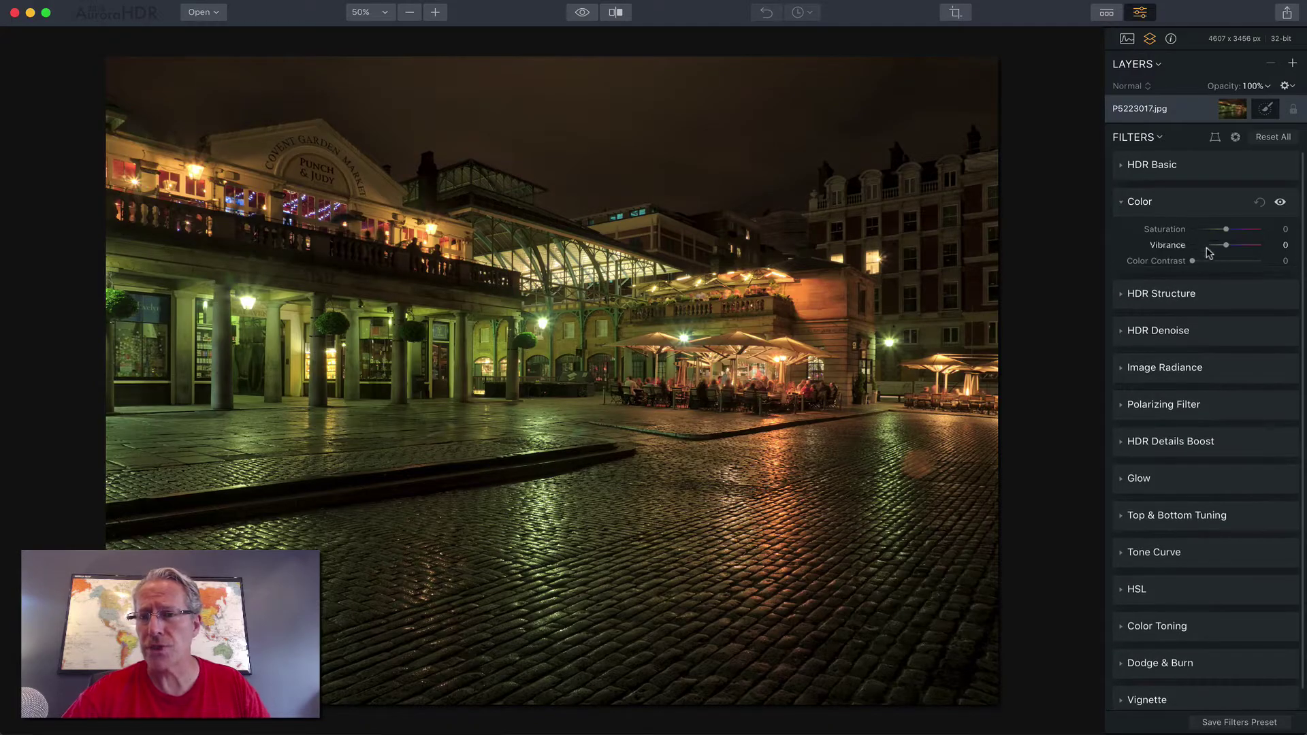
{"action": "left_click_drag", "start_coordinate": [1224, 234], "coordinate": [1198, 234]}
{"action": "left_click", "coordinate": [1182, 198]}
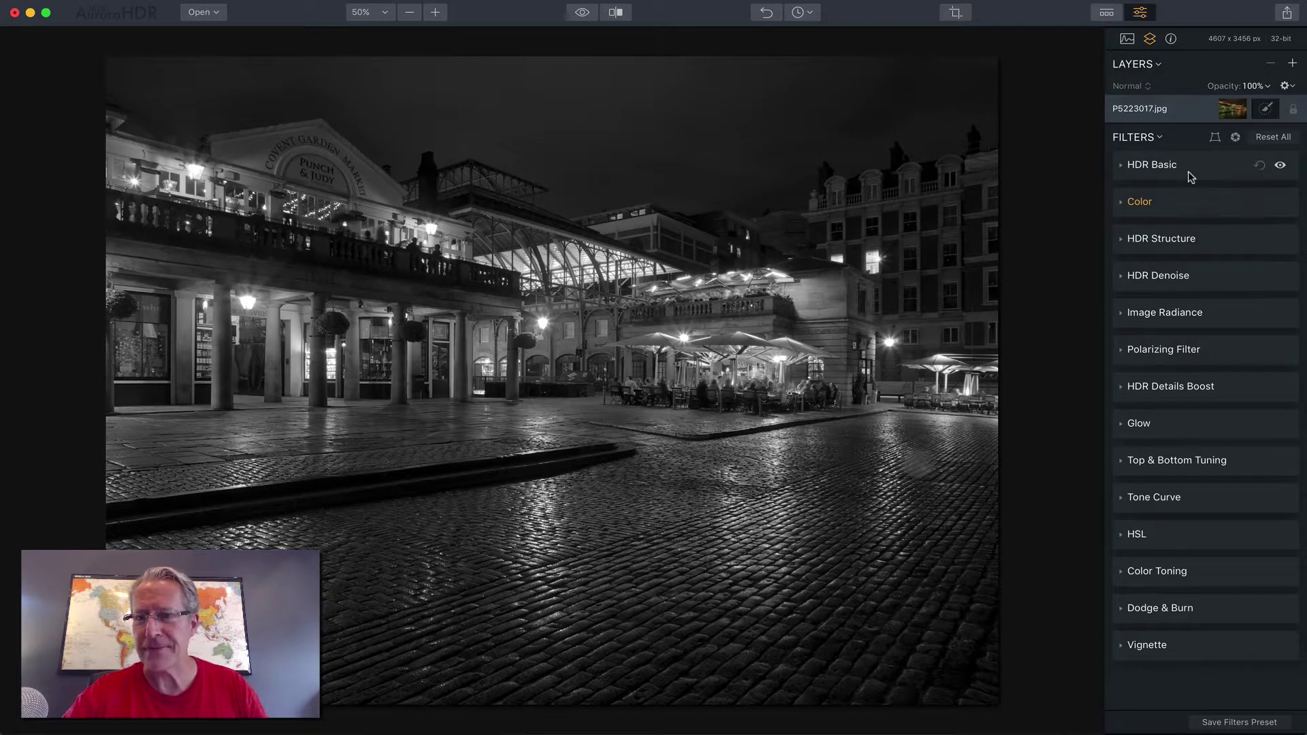
Raise HDR Basic Contrast to 39 and HDR Structure Amount to 80.
{"action": "left_click", "coordinate": [1188, 167]}
{"action": "left_click_drag", "start_coordinate": [1226, 280], "coordinate": [1239, 318]}
{"action": "left_click", "coordinate": [1188, 455]}
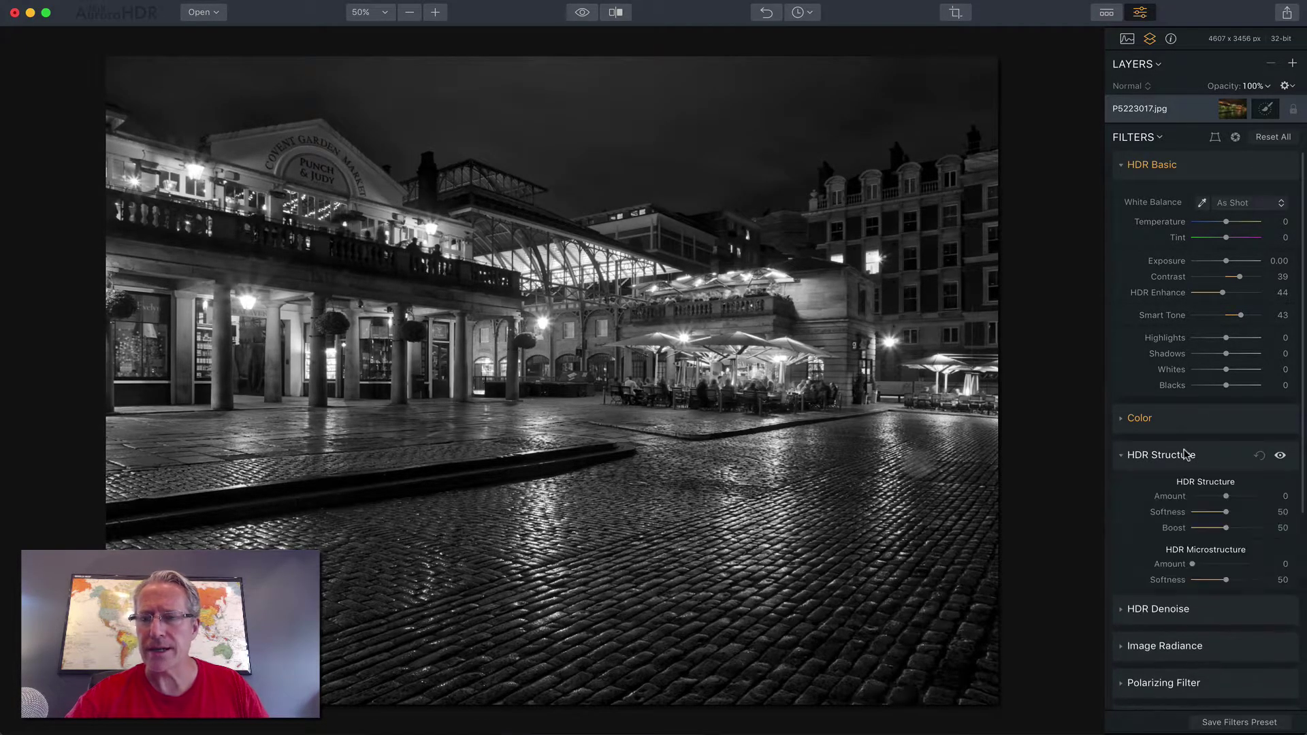
{"action": "left_click_drag", "start_coordinate": [1226, 419], "coordinate": [1252, 421]}
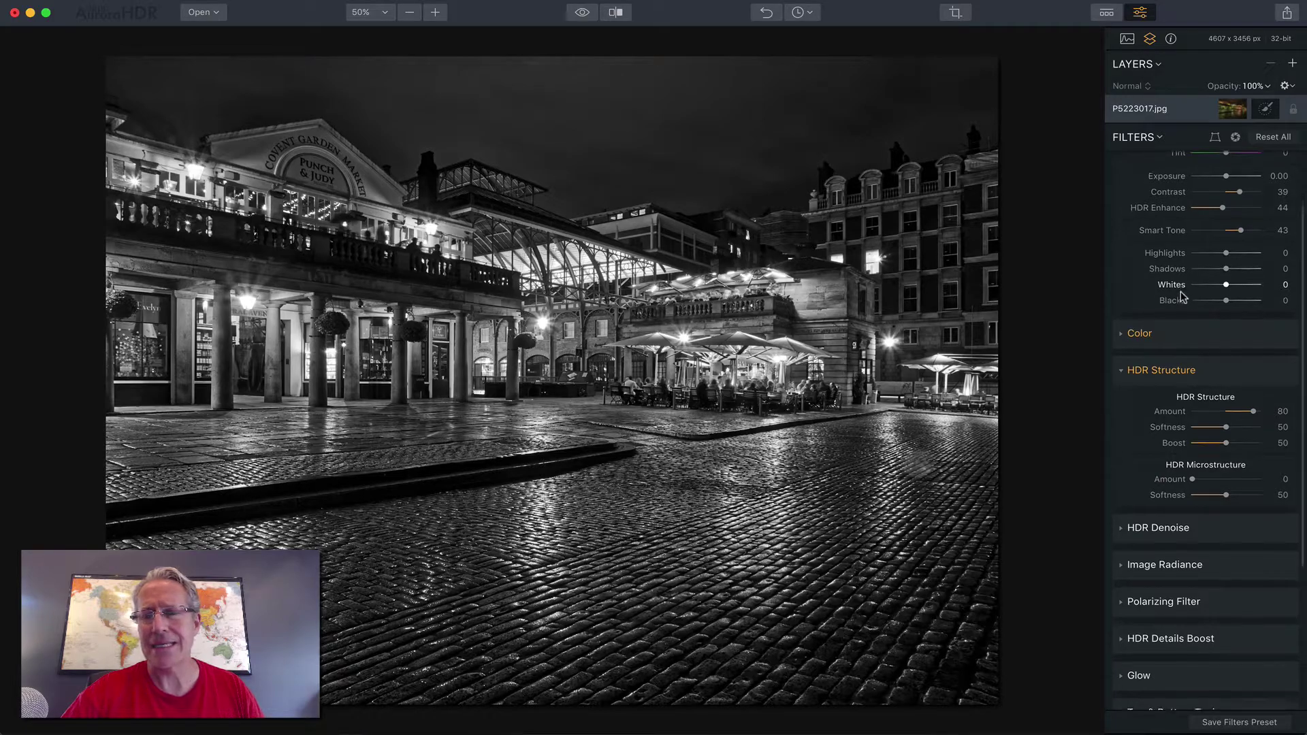
{"action": "scroll", "coordinate": [1182, 297], "scroll_direction": "down", "scroll_amount": 3}
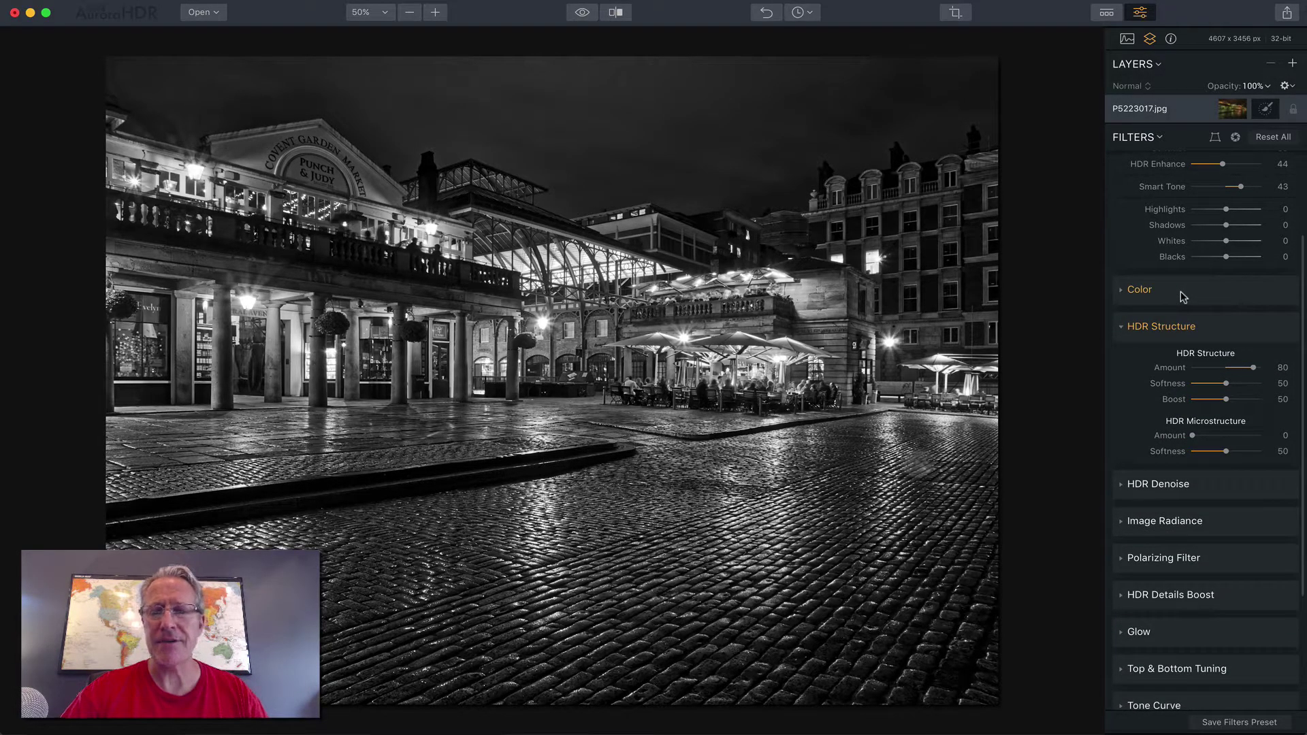
{"action": "scroll", "coordinate": [1183, 296], "scroll_direction": "down", "scroll_amount": 10}
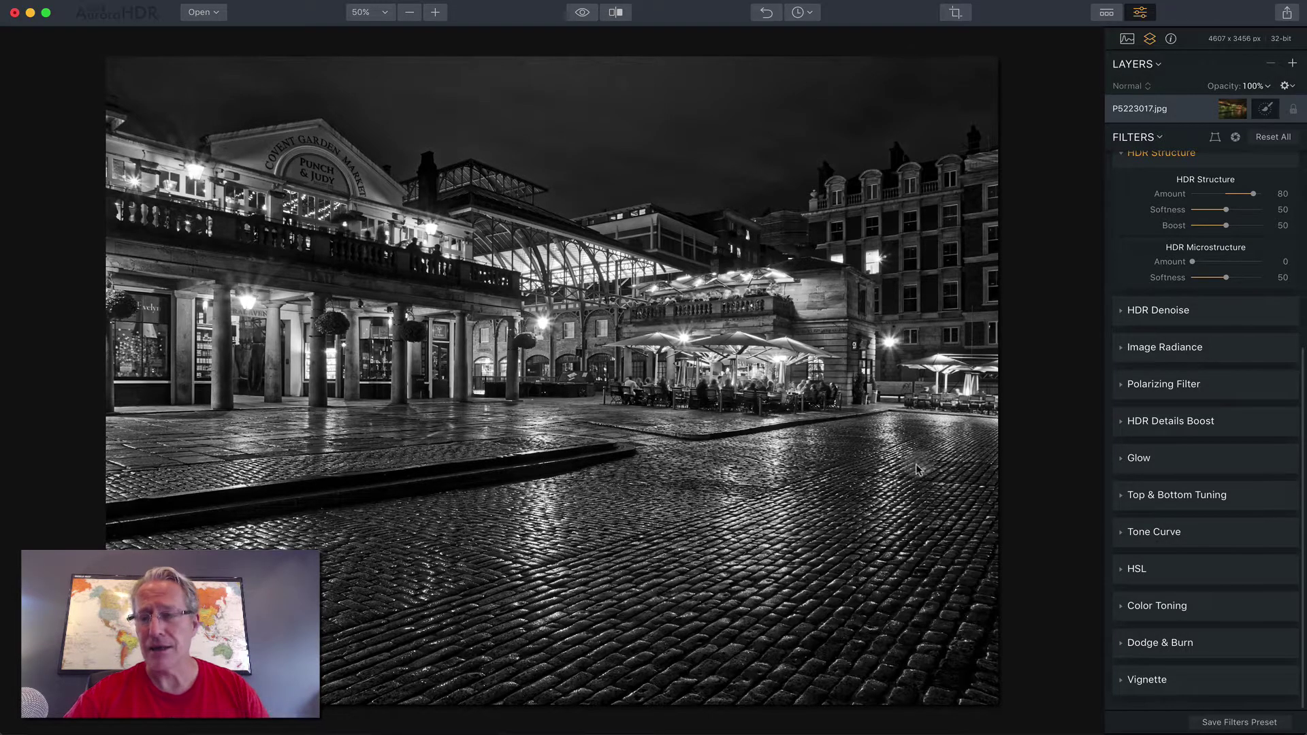
{"action": "left_click", "coordinate": [1194, 569]}
{"action": "left_click", "coordinate": [1192, 570]}
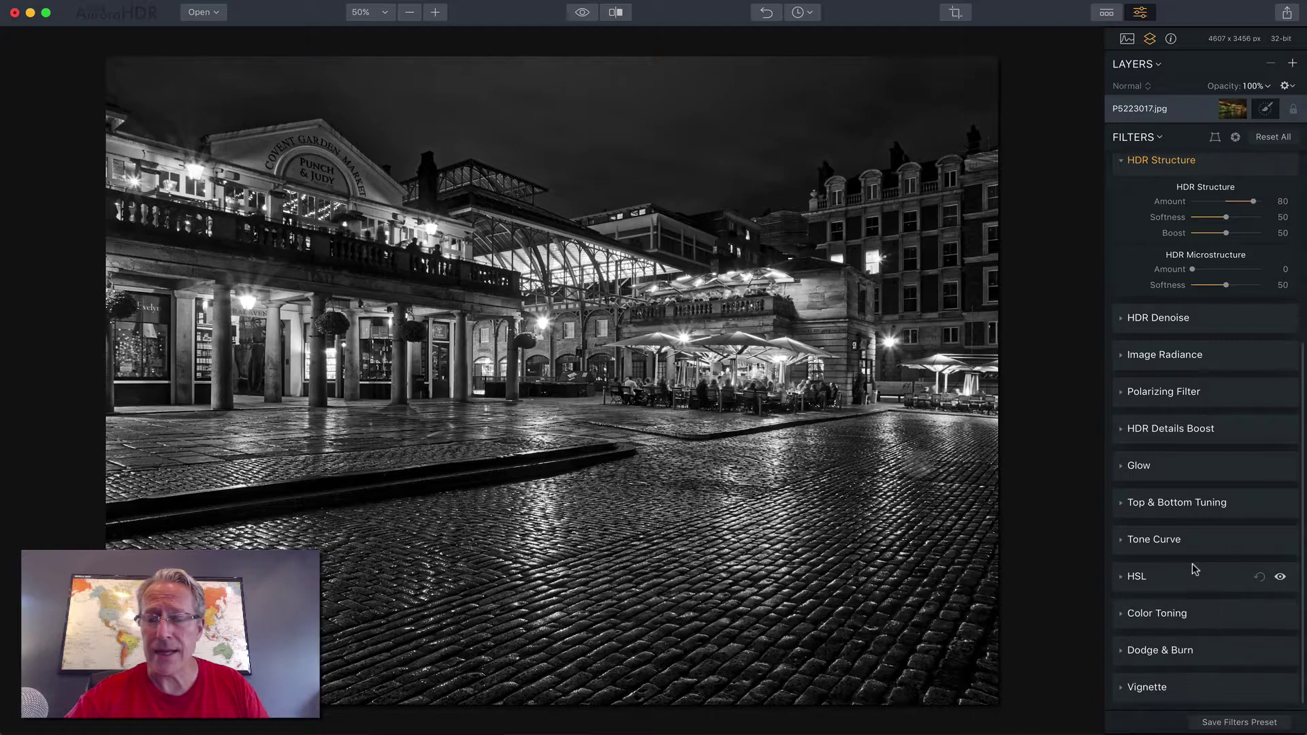
{"action": "left_click", "coordinate": [1197, 612]}
{"action": "scroll", "coordinate": [1144, 574], "scroll_direction": "down", "scroll_amount": 3}
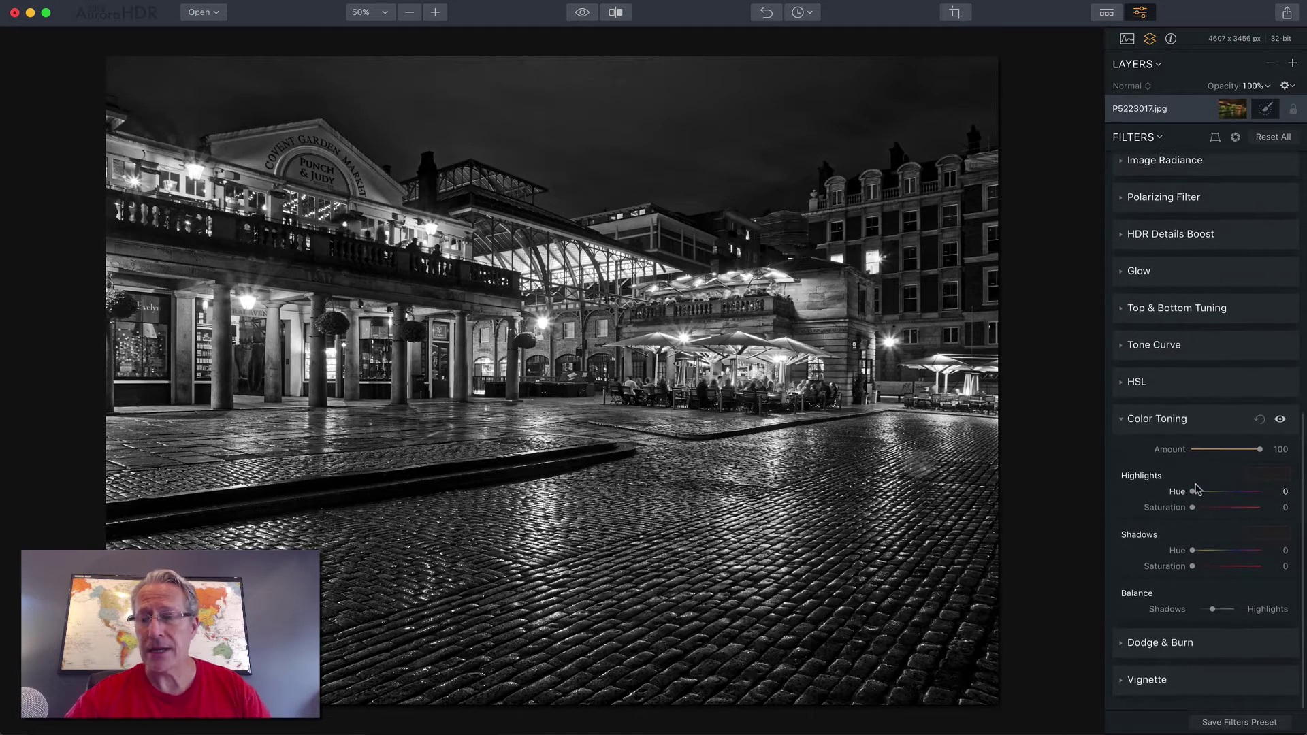
{"action": "left_click_drag", "start_coordinate": [1192, 492], "coordinate": [1232, 492]}
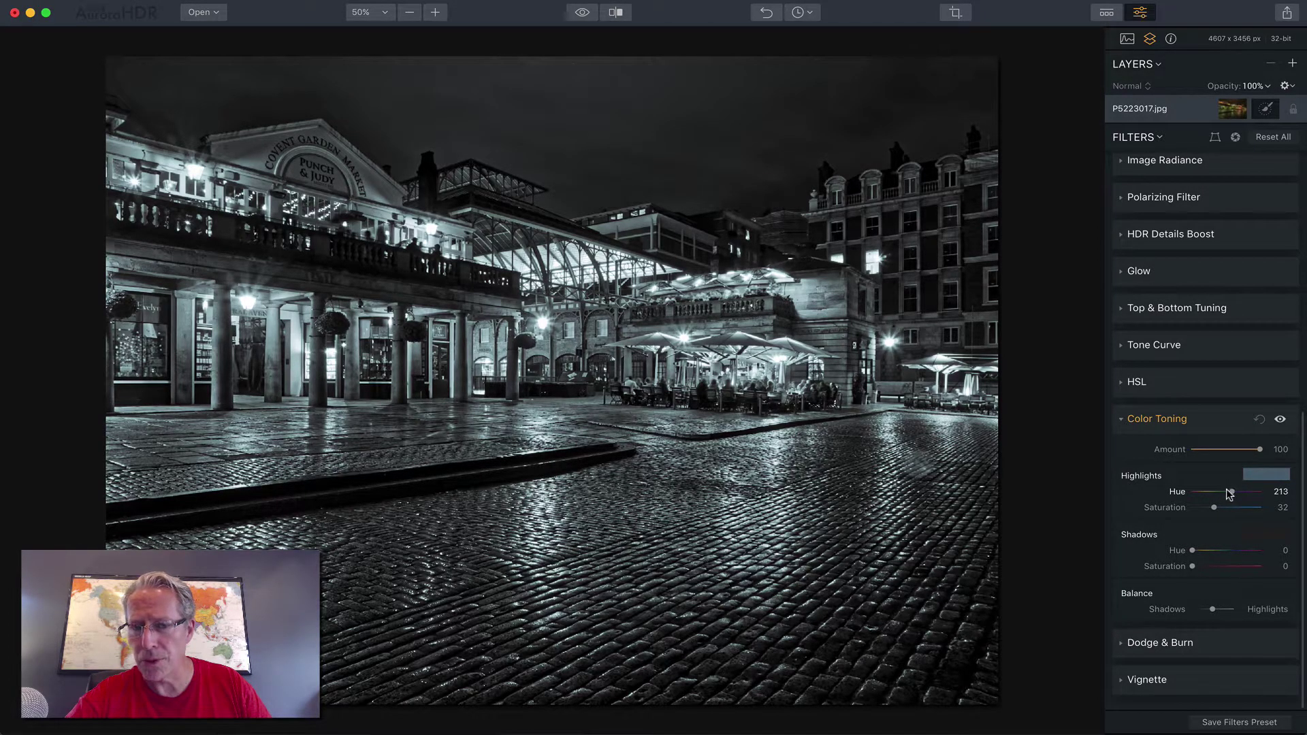
{"action": "mouse_move", "coordinate": [1190, 552]}
{"action": "left_mouse_down"}
{"action": "mouse_move", "coordinate": [1231, 553]}
{"action": "mouse_move", "coordinate": [1196, 568]}
{"action": "left_mouse_up"}
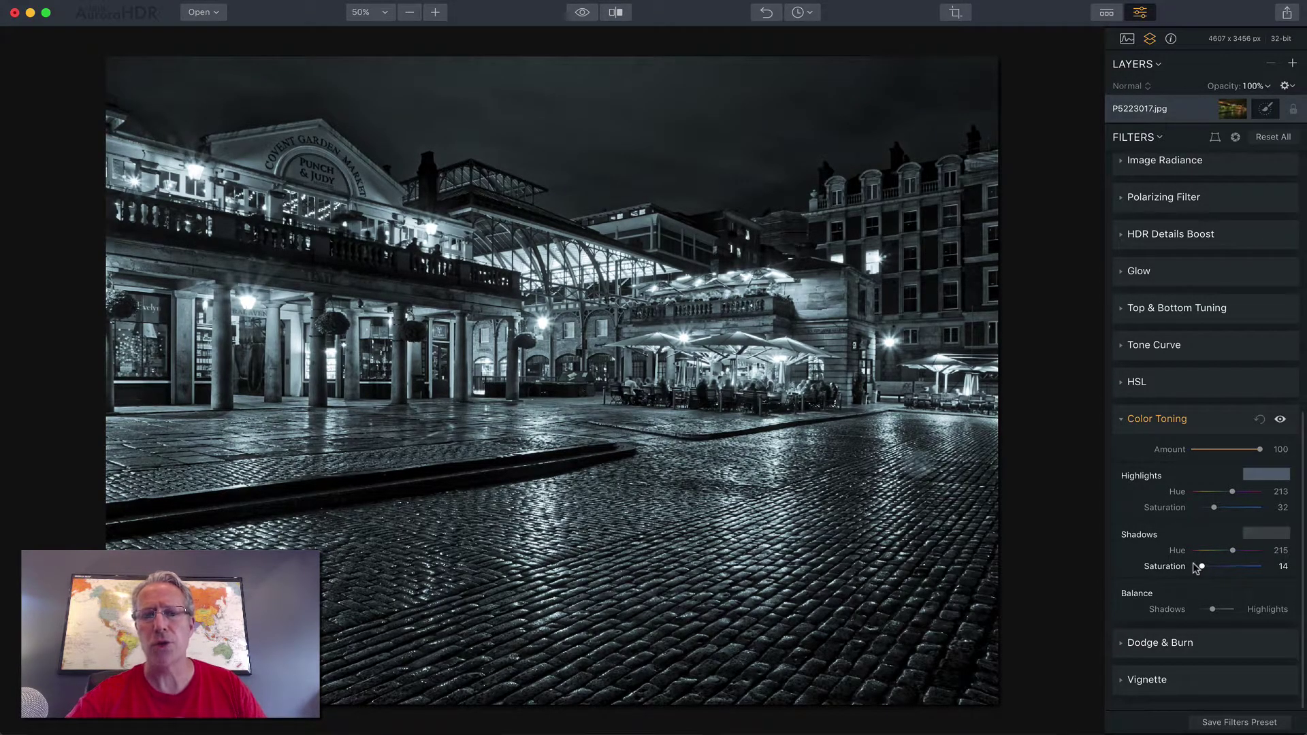
{"action": "left_click", "coordinate": [1280, 421]}
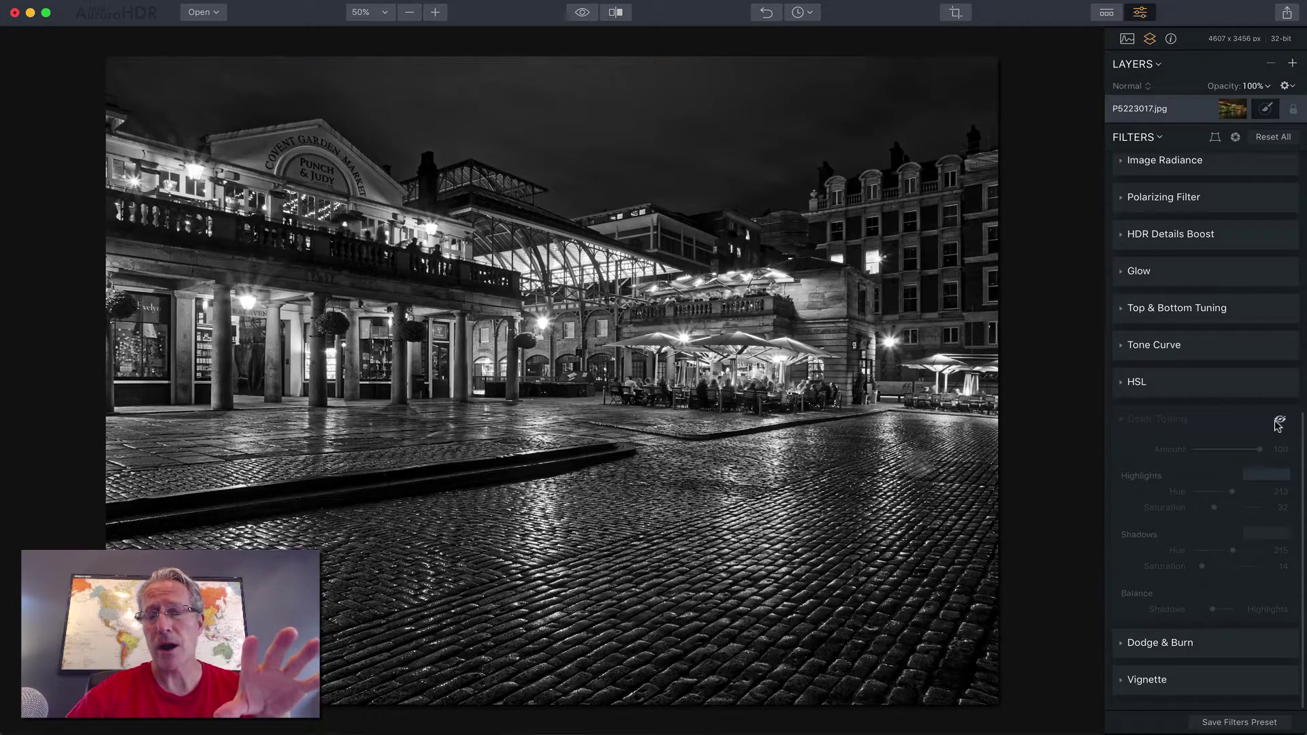
{"action": "left_click", "coordinate": [1279, 422]}
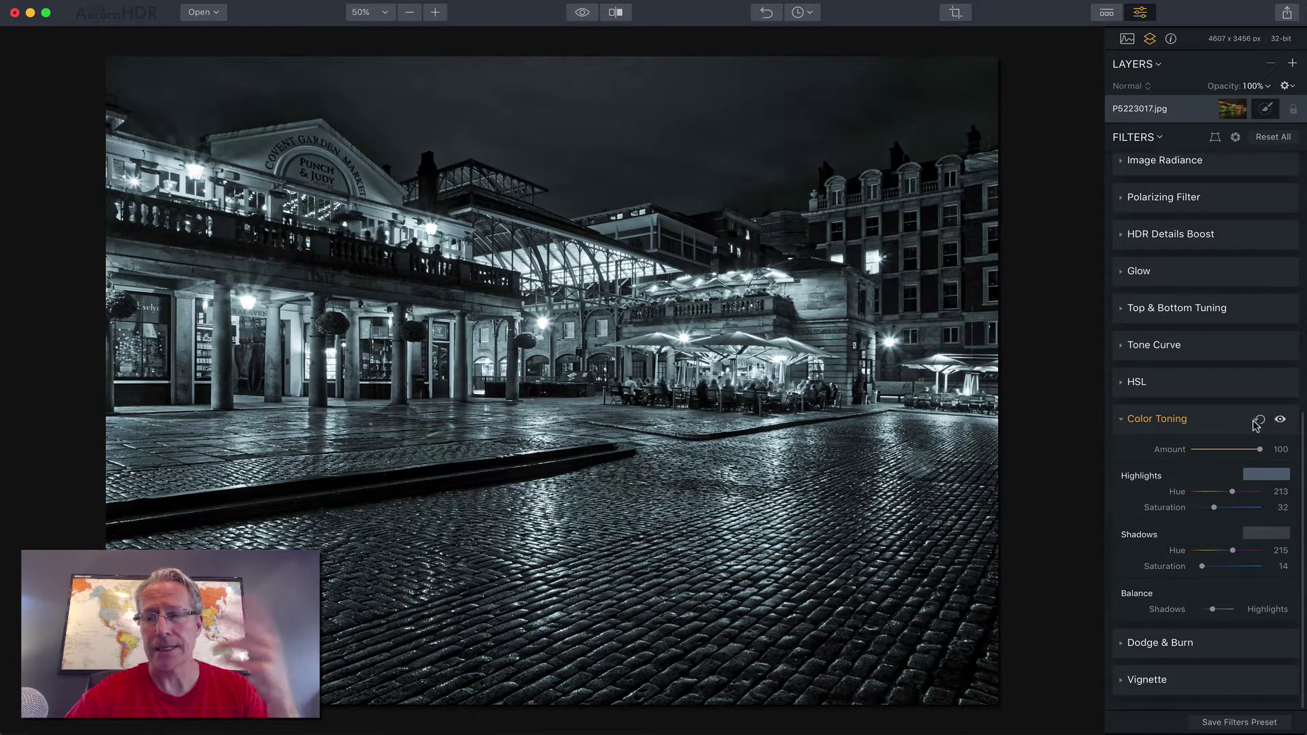
{"action": "left_click", "coordinate": [1259, 420]}
{"action": "left_click", "coordinate": [1216, 421]}
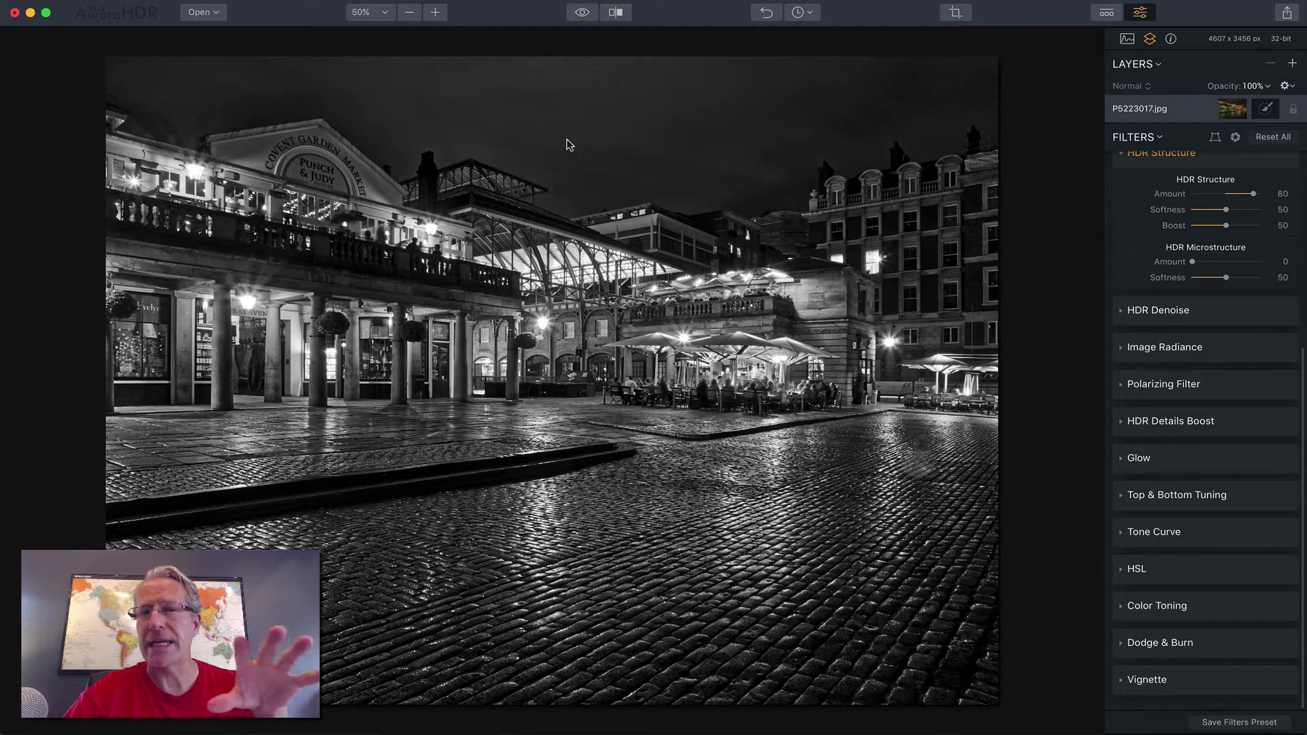
Scroll the adjustments panel back to the top for the newly opened prison cell photo.
{"action": "scroll", "coordinate": [1212, 306], "scroll_direction": "up", "scroll_amount": 3}
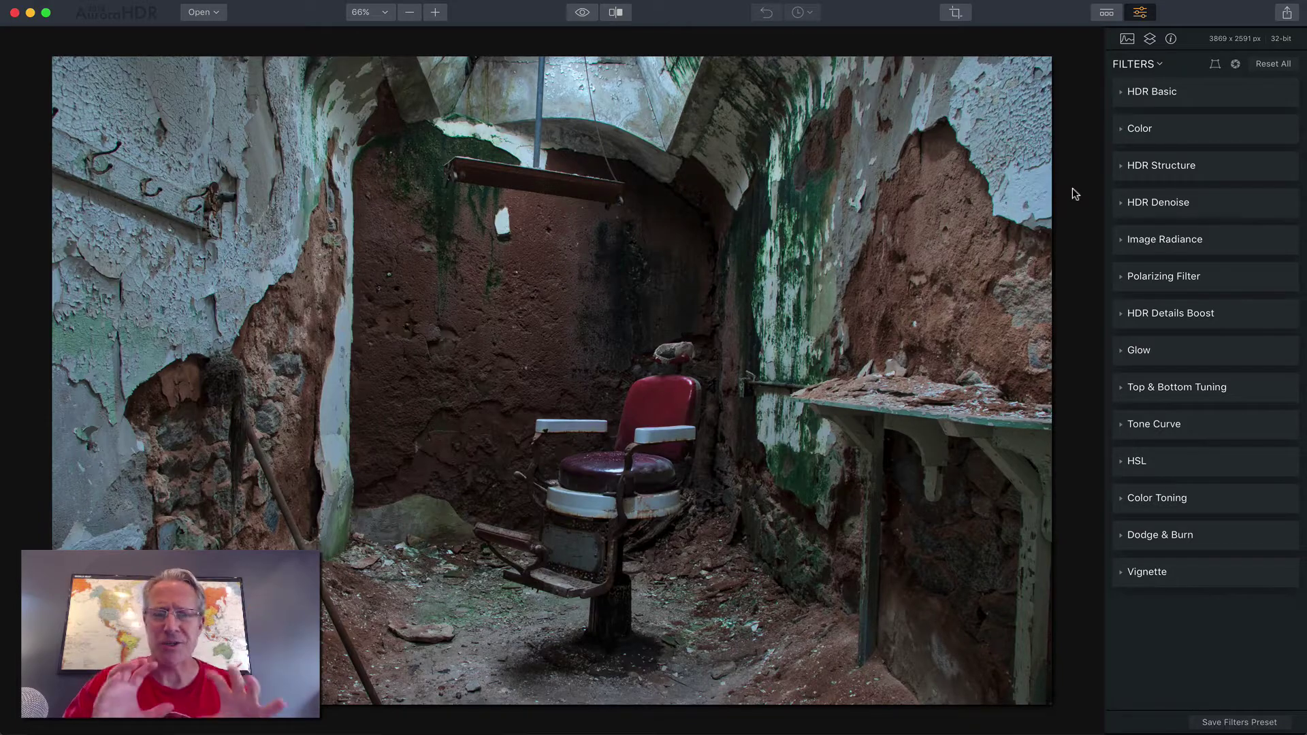
Drop Color Saturation to minimum for black and white and raise Contrast to 67.
{"action": "left_click", "coordinate": [1191, 92]}
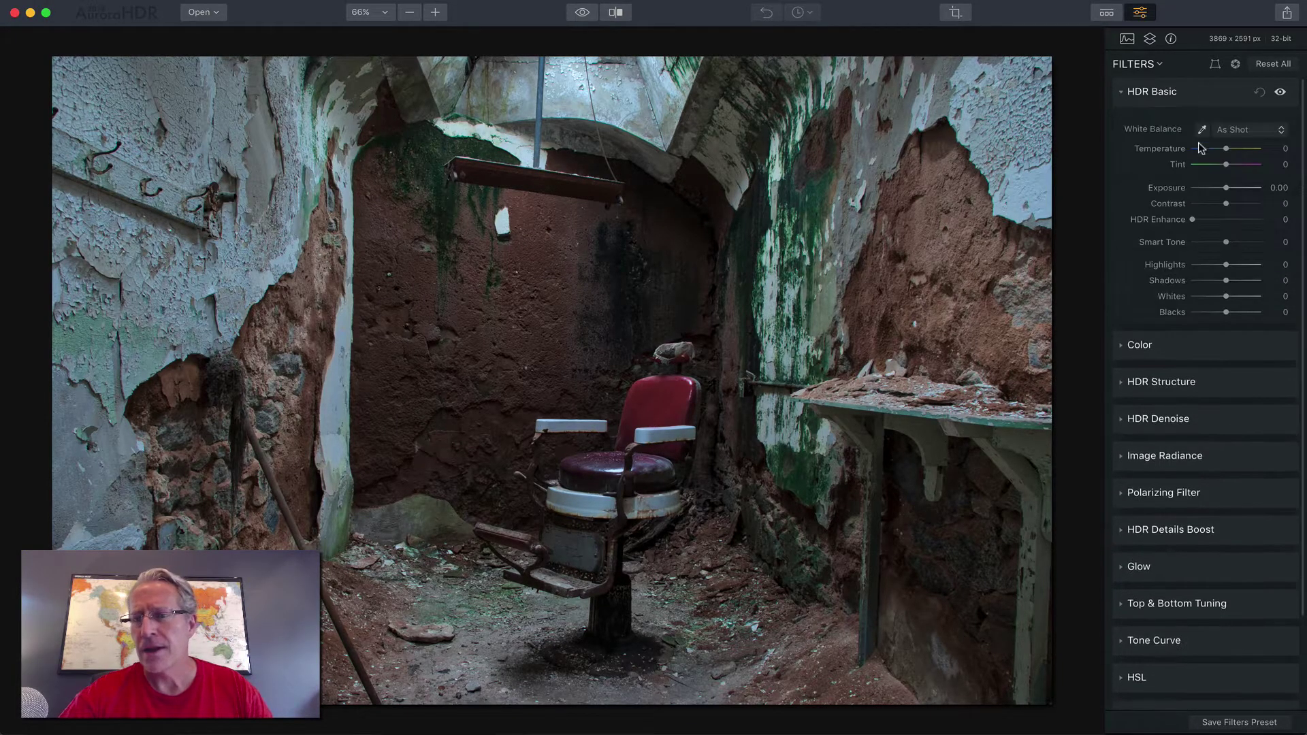
{"action": "left_click", "coordinate": [1199, 353]}
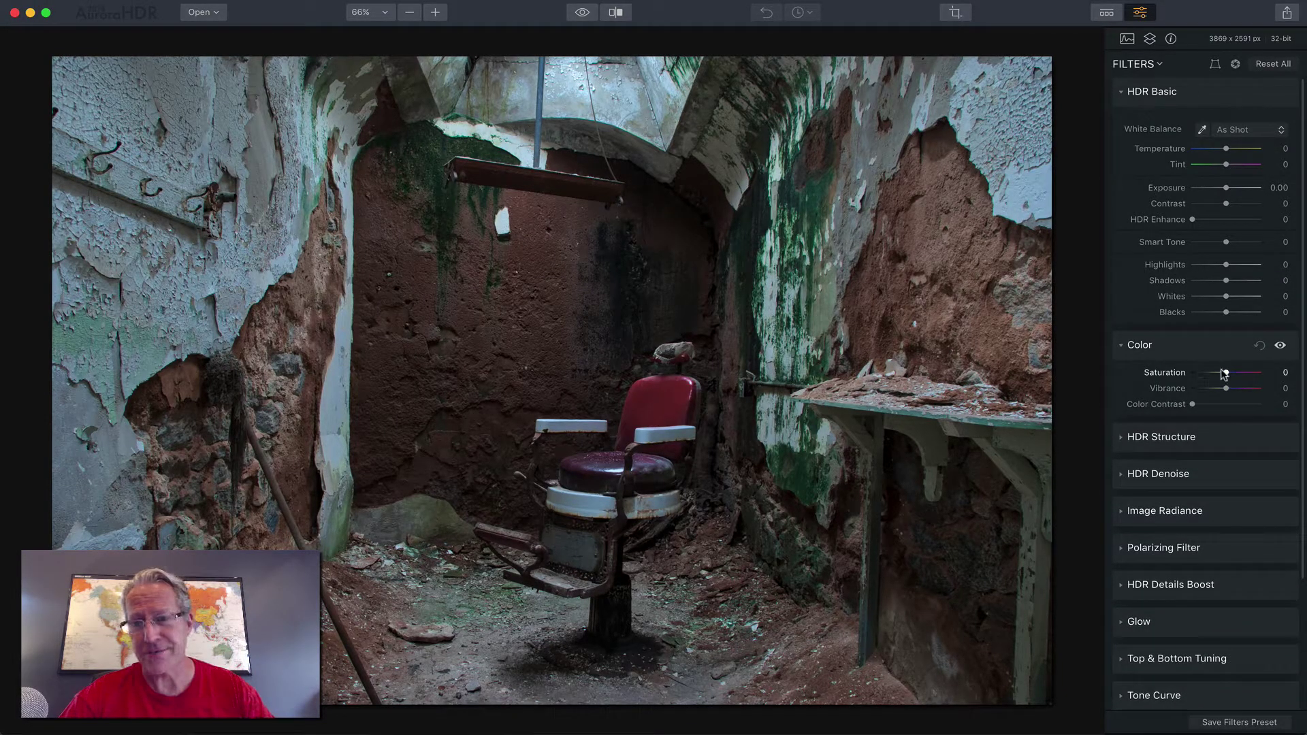
{"action": "left_click_drag", "start_coordinate": [1224, 373], "coordinate": [1193, 373]}
{"action": "left_click", "coordinate": [1190, 350]}
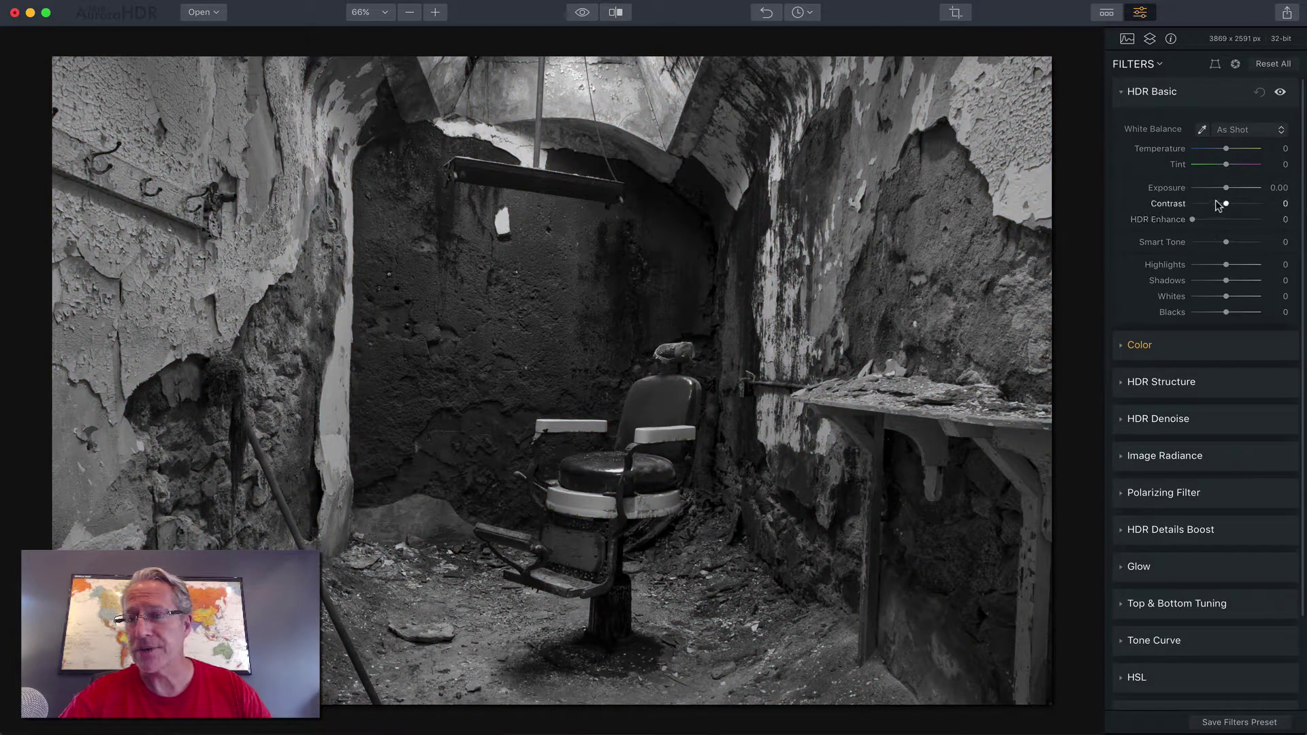
{"action": "left_click_drag", "start_coordinate": [1219, 204], "coordinate": [1235, 243]}
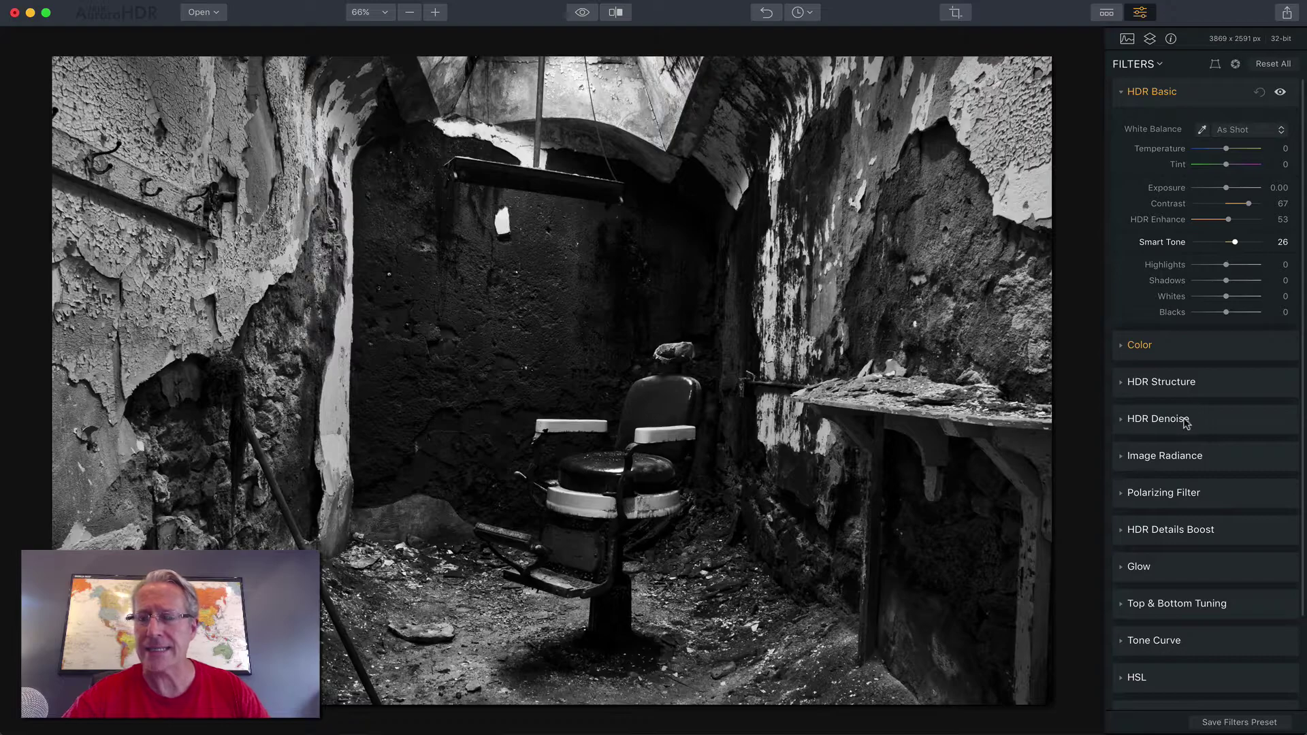
Set HDR Structure Amount to 65 and HDR Details Boost Medium to 64.
{"action": "left_click", "coordinate": [1191, 385]}
{"action": "left_click_drag", "start_coordinate": [1225, 379], "coordinate": [1249, 379]}
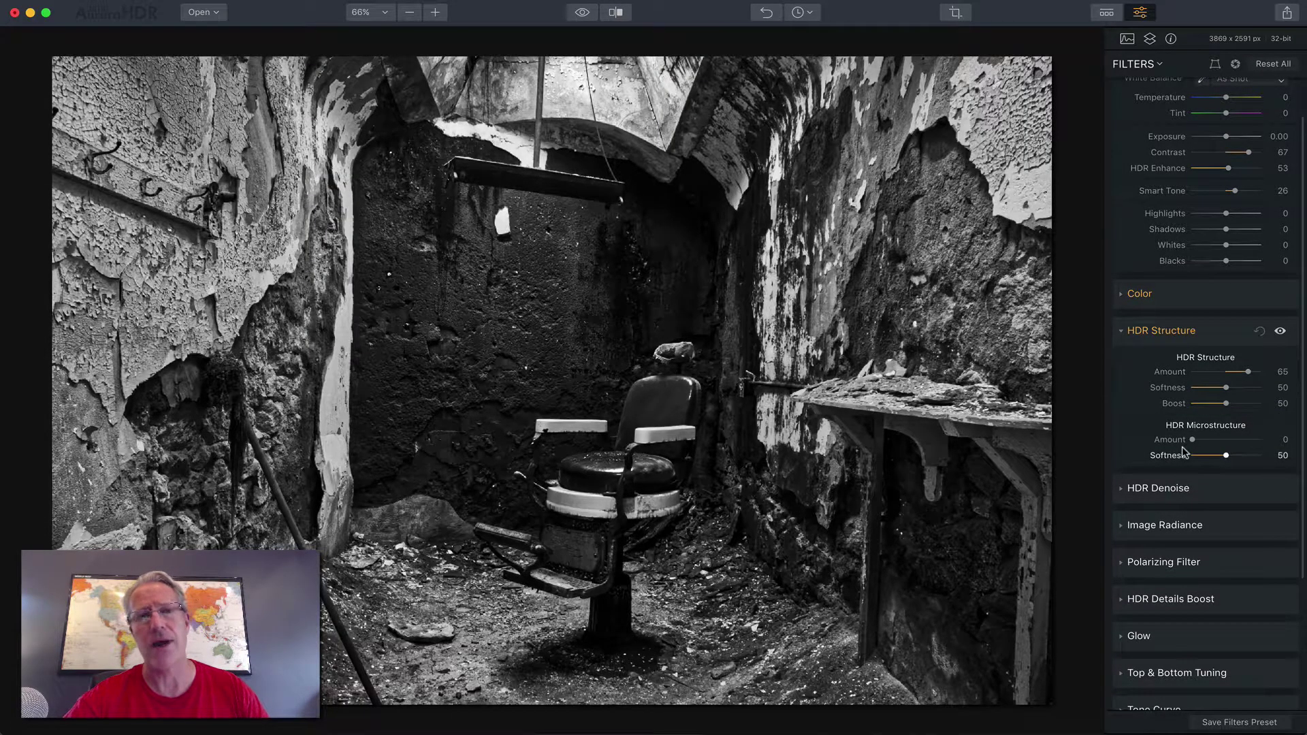
{"action": "scroll", "coordinate": [1182, 452], "scroll_direction": "down", "scroll_amount": 5}
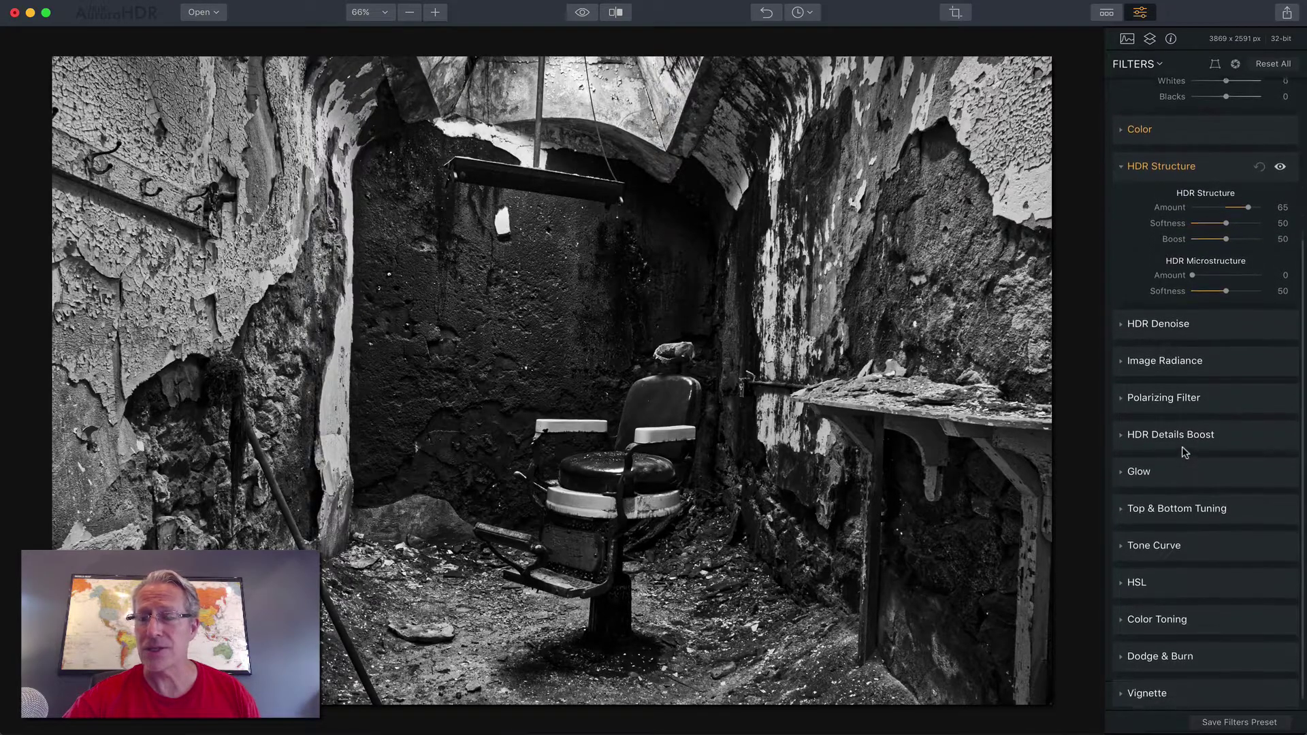
{"action": "left_click", "coordinate": [1206, 436]}
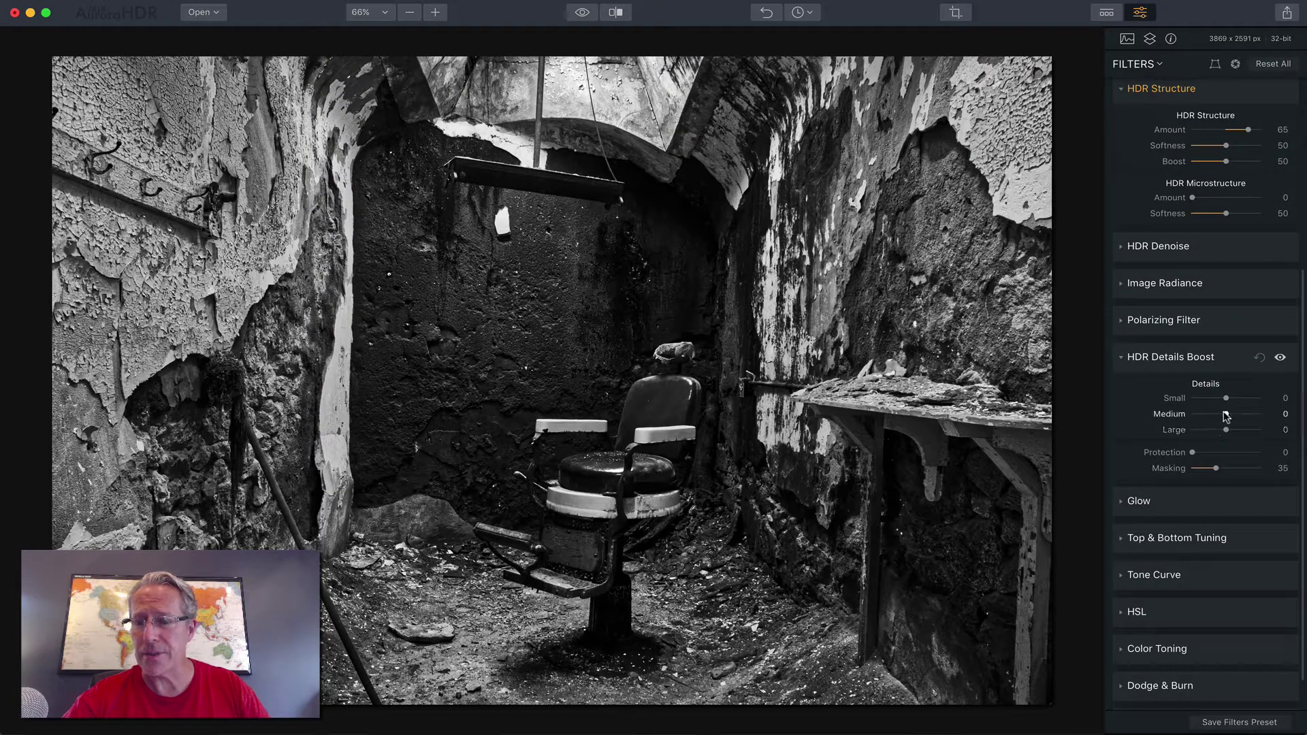
{"action": "left_click_drag", "start_coordinate": [1225, 415], "coordinate": [1249, 416]}
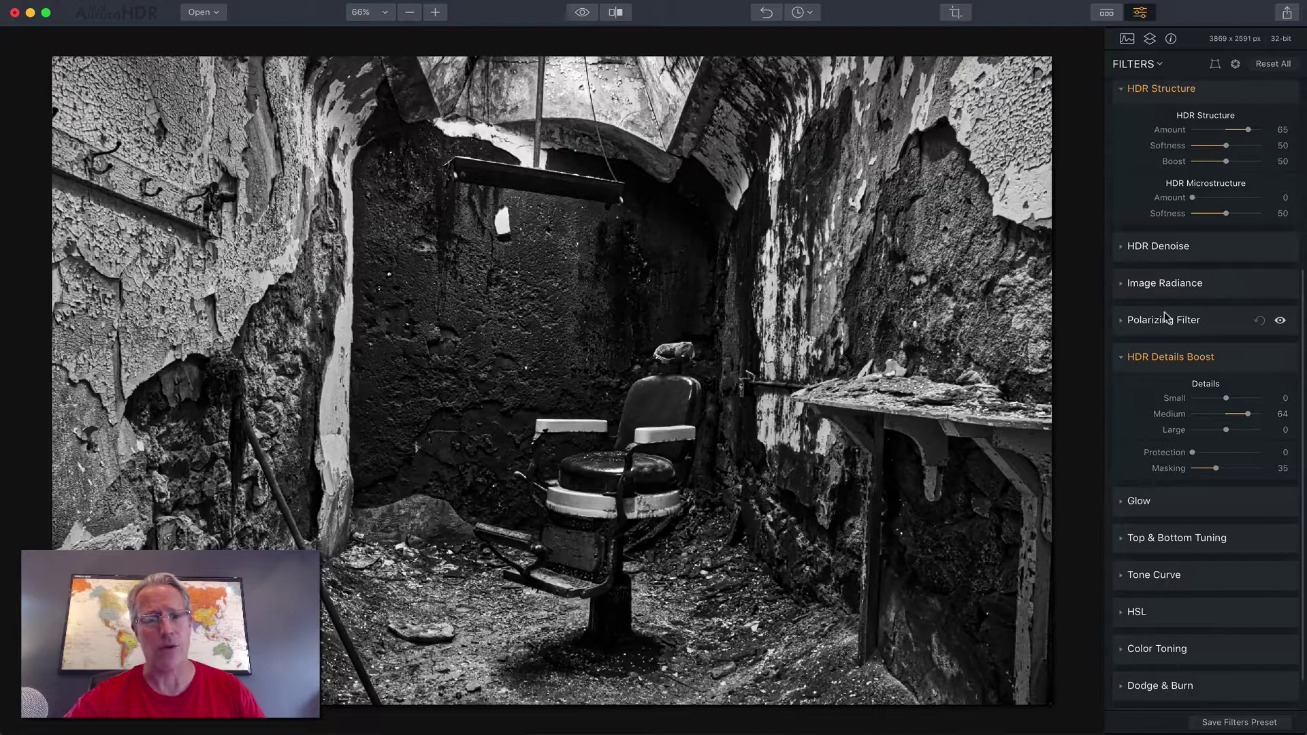
{"action": "scroll", "coordinate": [1166, 318], "scroll_direction": "up", "scroll_amount": 5}
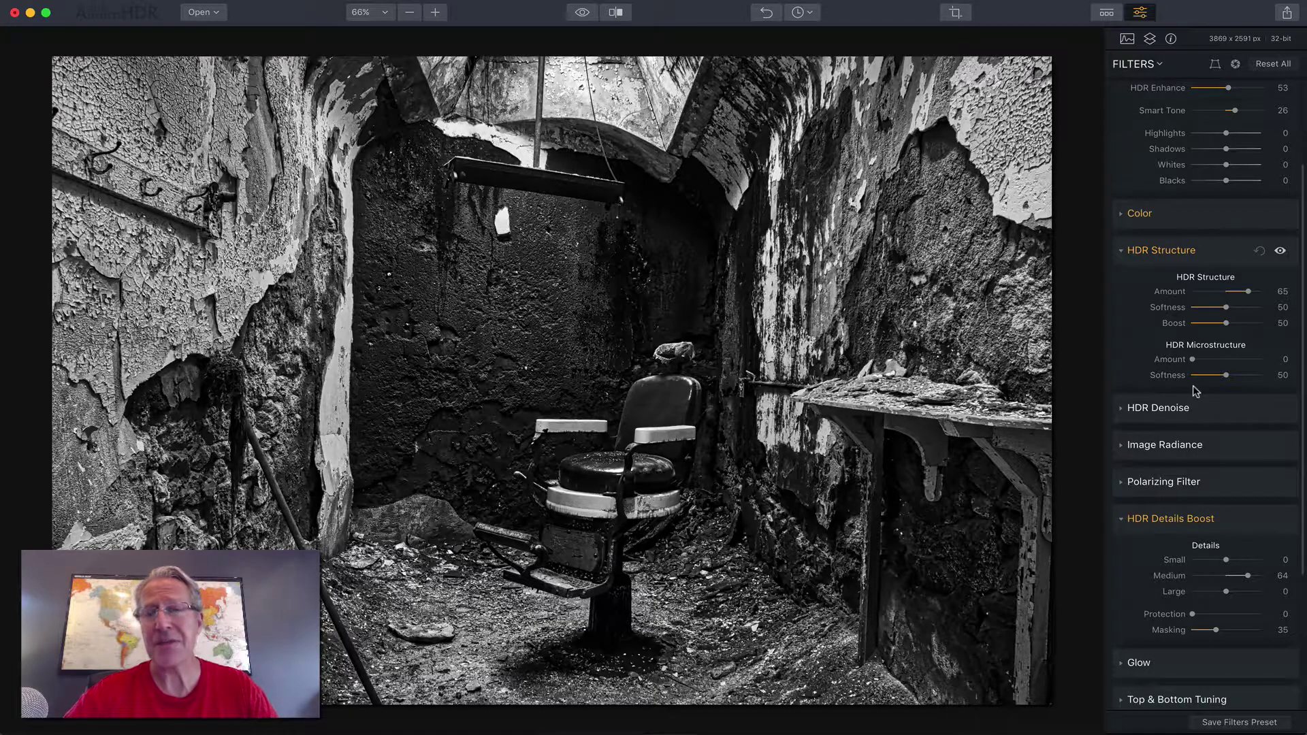
{"action": "scroll", "coordinate": [1196, 392], "scroll_direction": "down", "scroll_amount": 5}
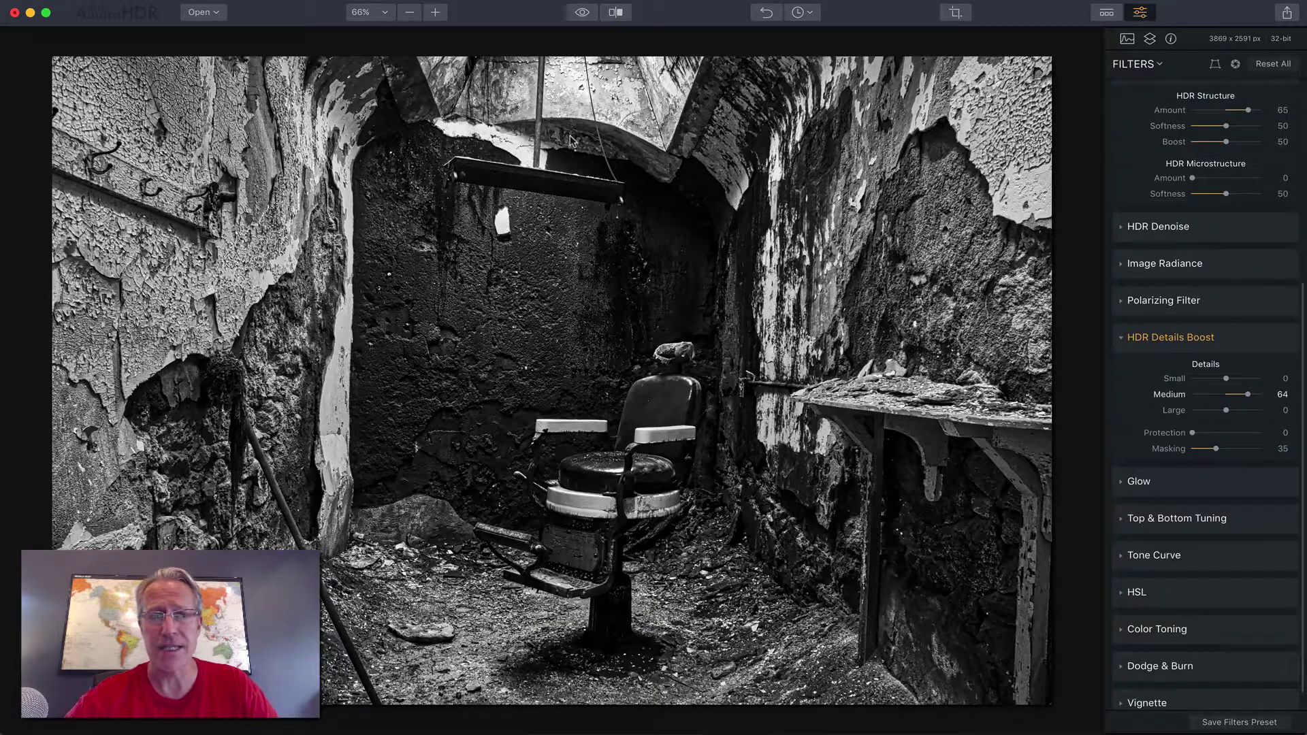
{"action": "left_click", "coordinate": [614, 15]}
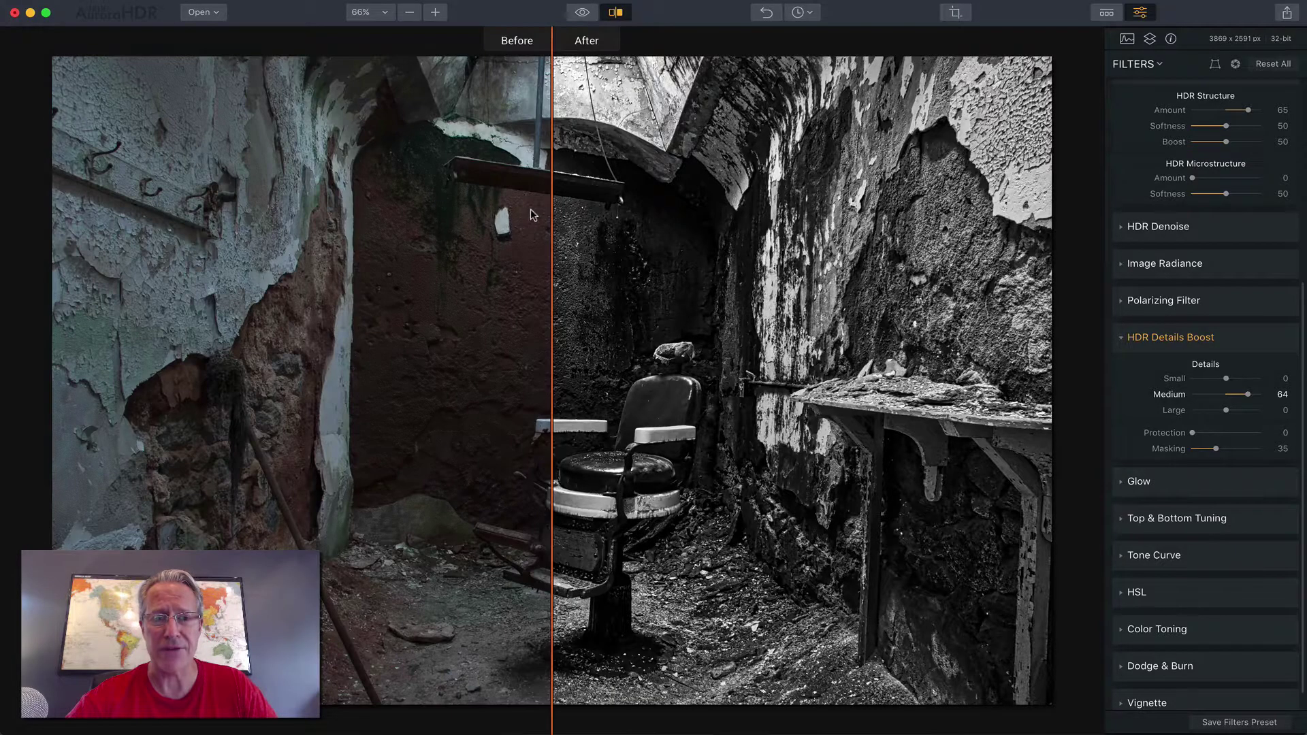
{"action": "left_click_drag", "start_coordinate": [553, 215], "coordinate": [313, 195]}
{"action": "left_click", "coordinate": [610, 15]}
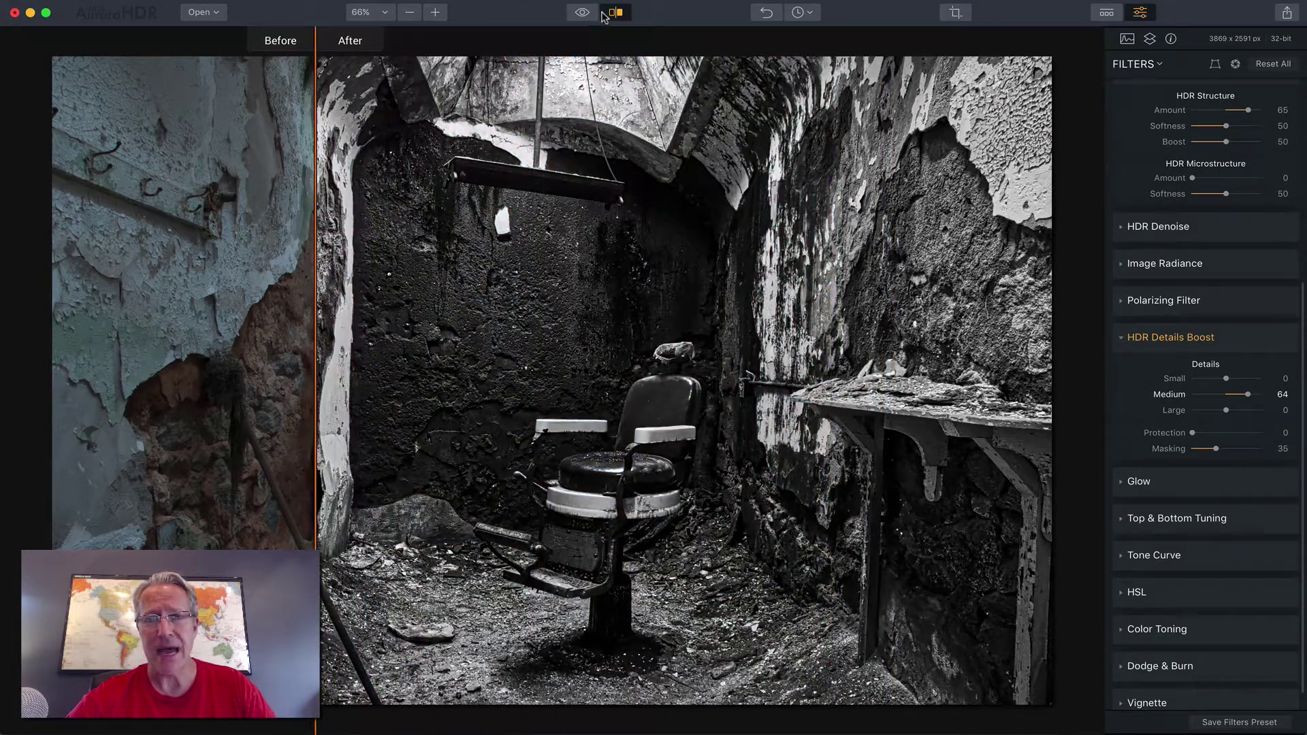